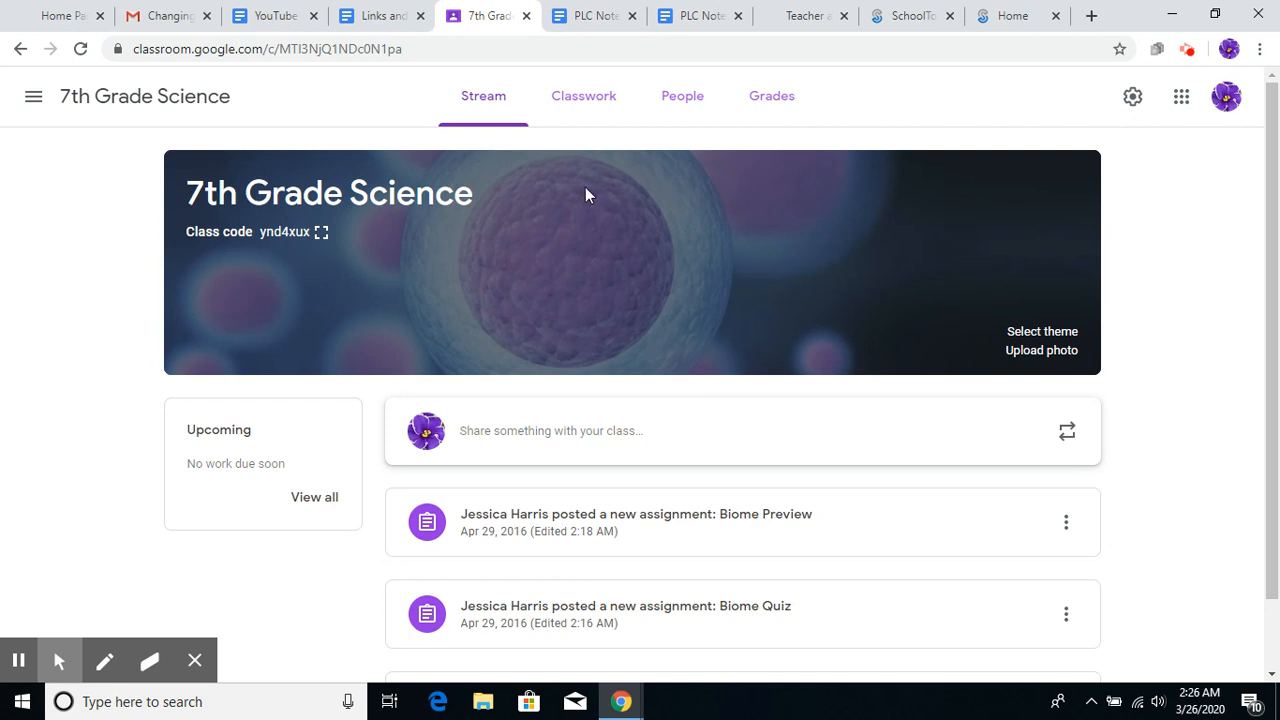
# Step: Edit the Biomes Overview assignment in Classwork to file it under a new topic named "Biomes", and save it
pyautogui.click(598, 117)
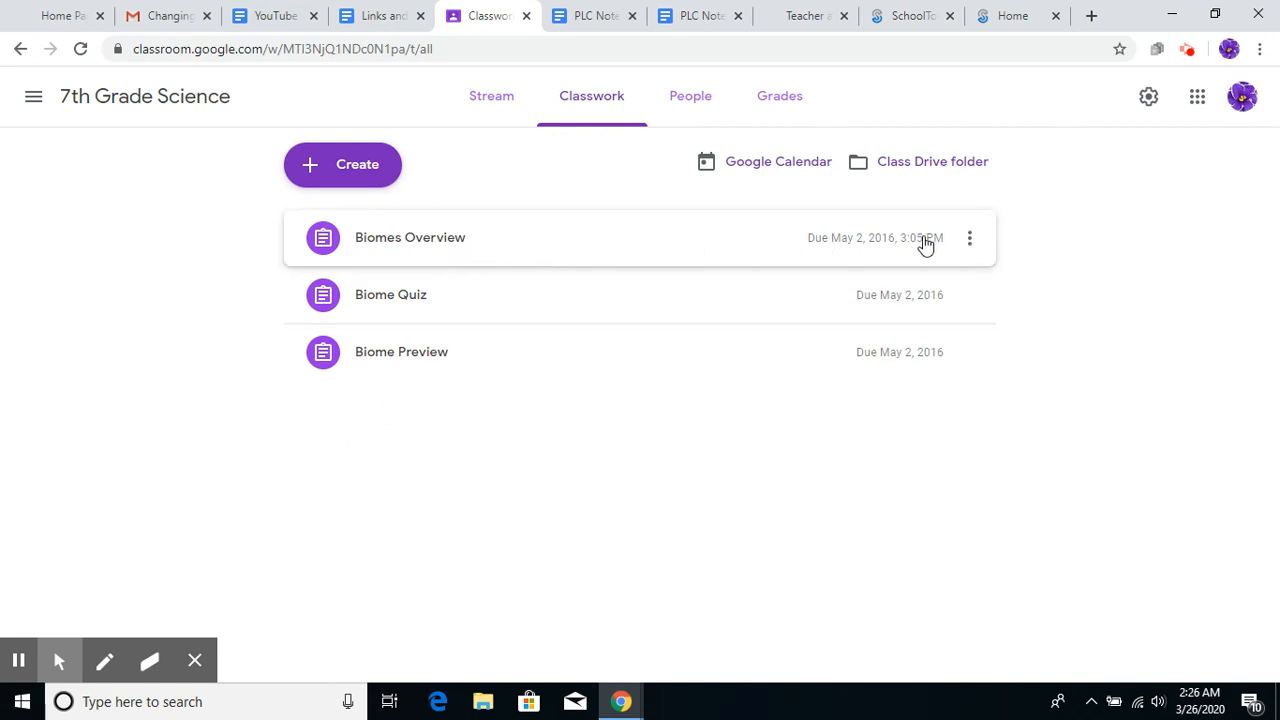
pyautogui.click(975, 239)
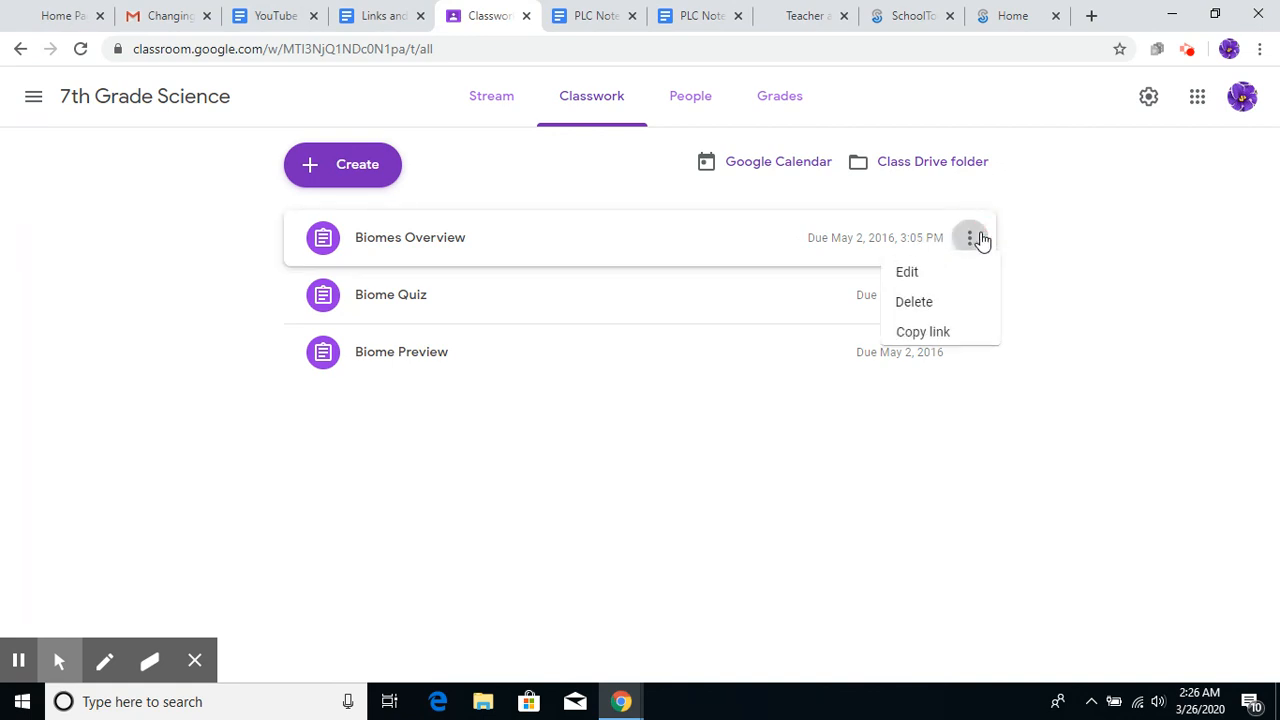
pyautogui.click(900, 288)
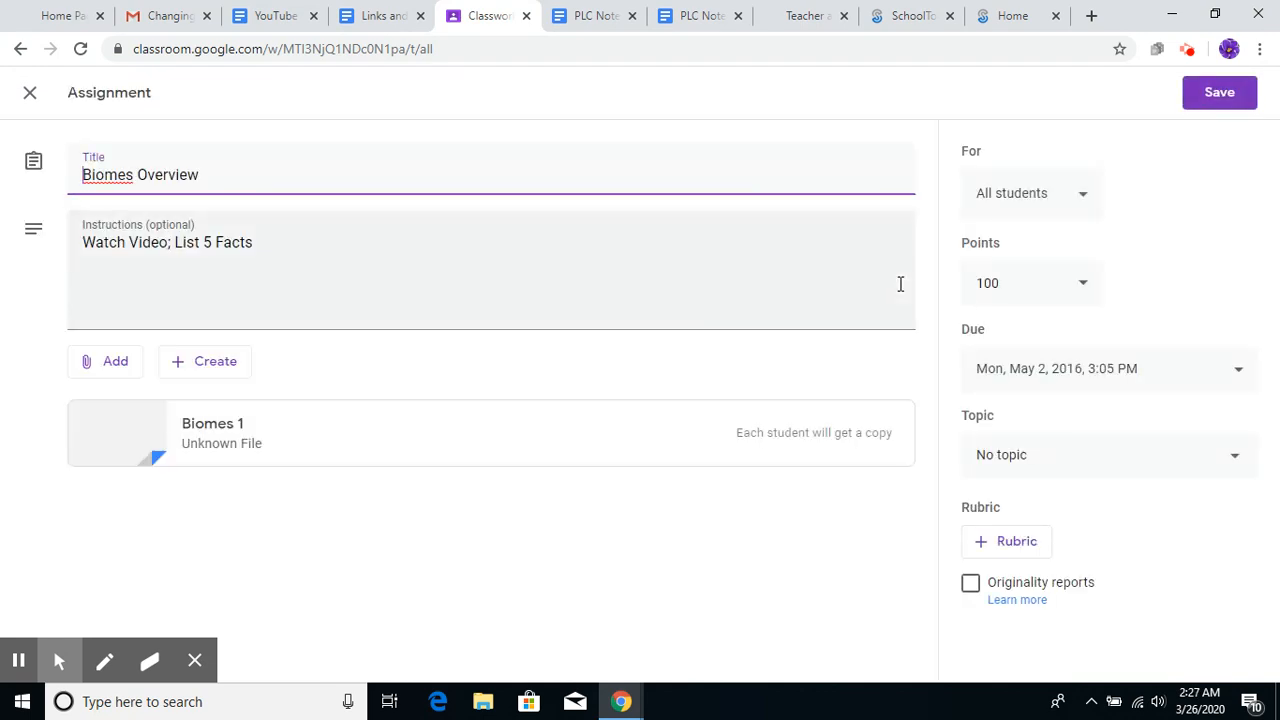
pyautogui.click(1025, 455)
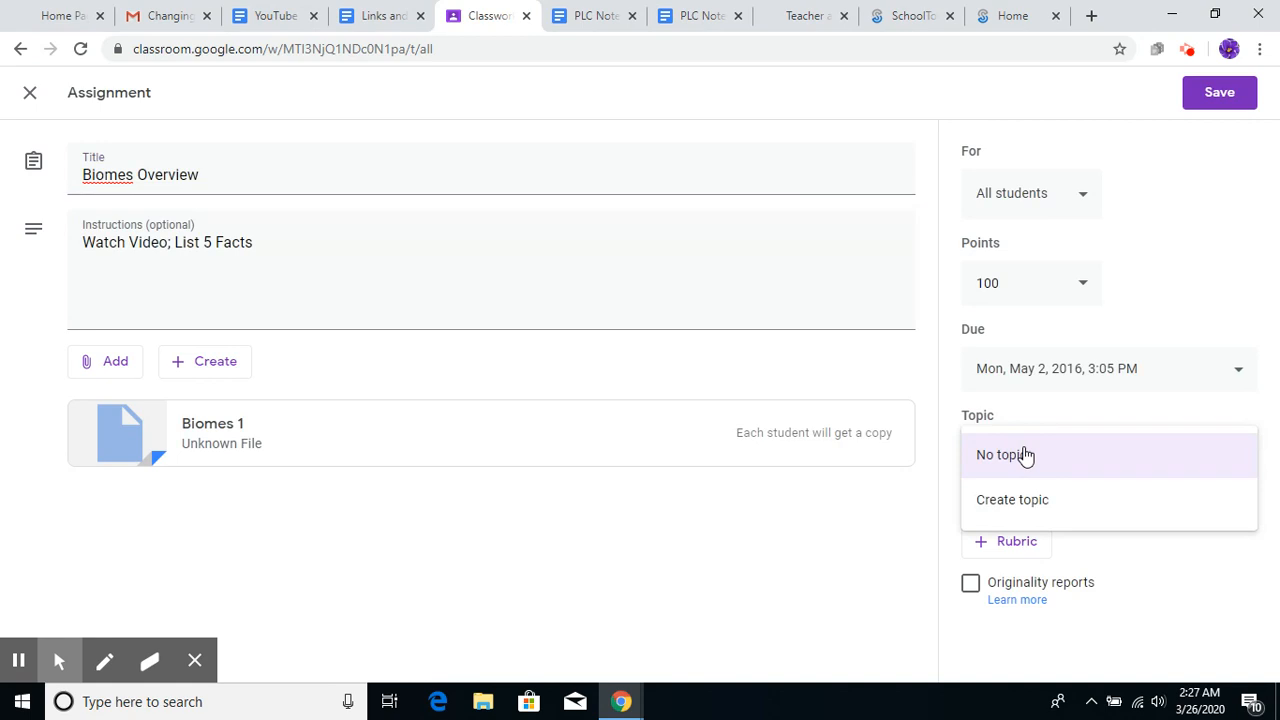
pyautogui.click(1025, 503)
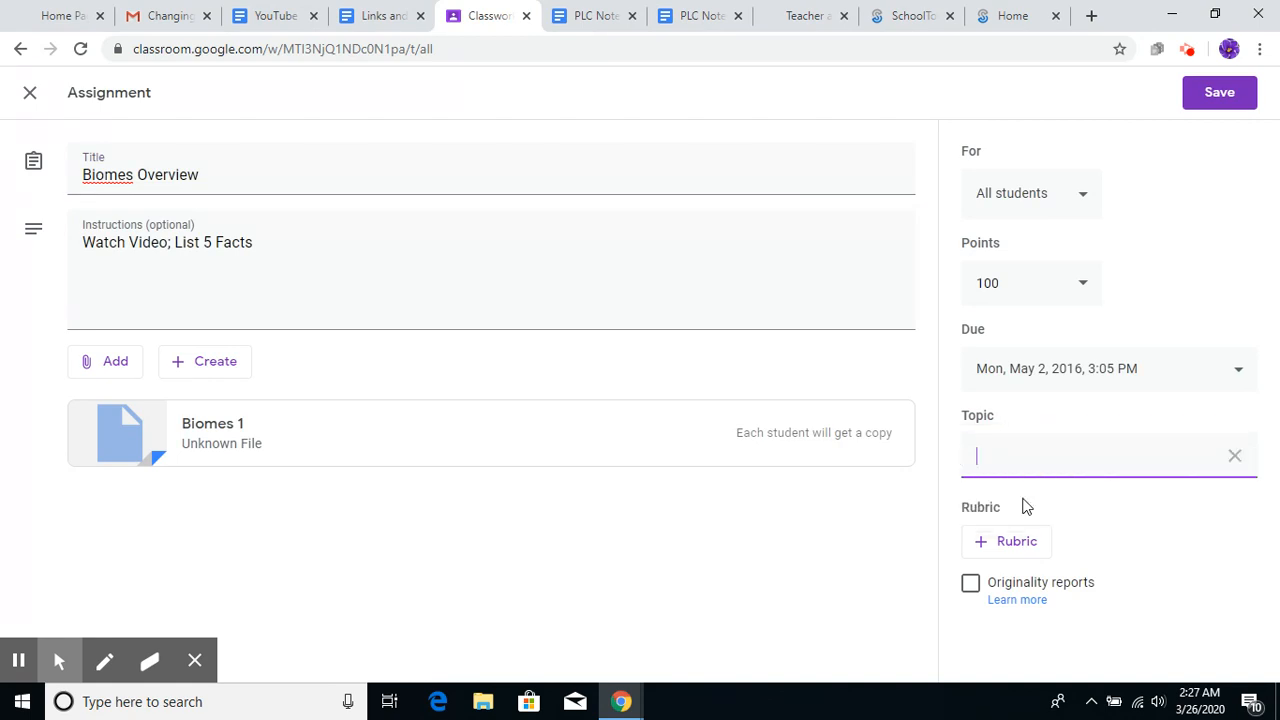
pyautogui.write('Biomes')
pyautogui.click(1234, 91)
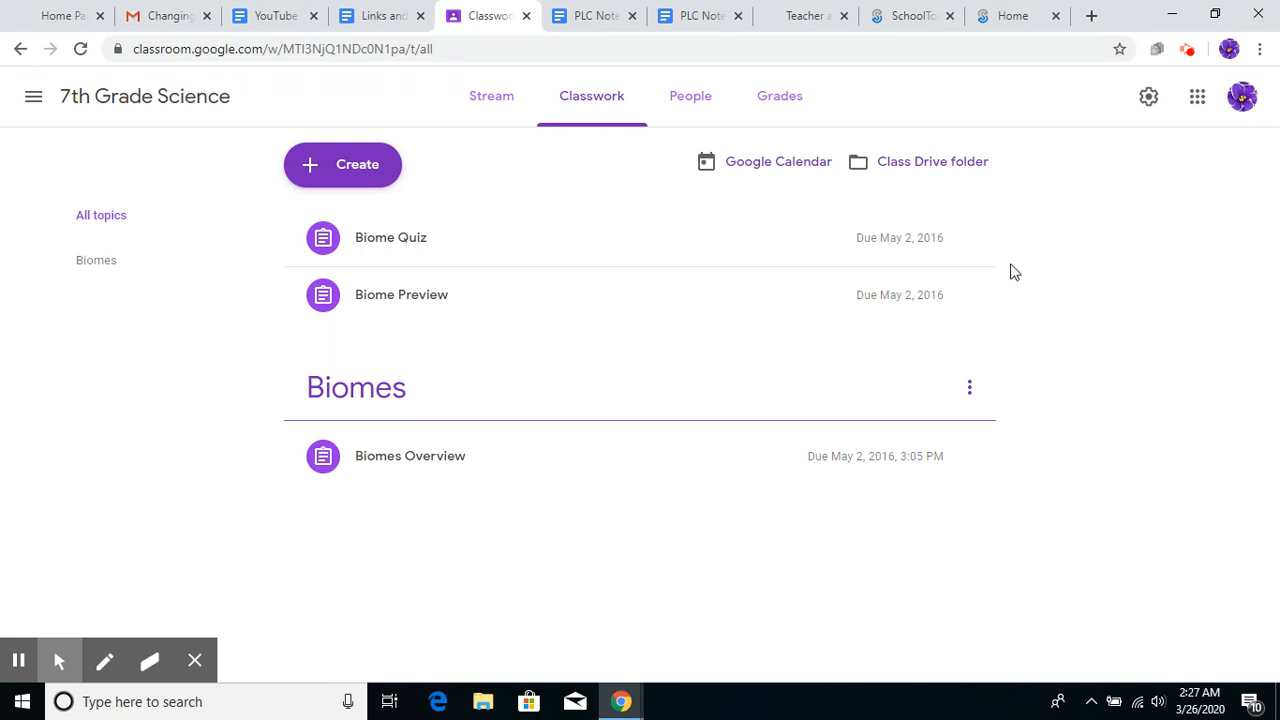
# Step: Edit the Biome Quiz assignment to file it under a new topic named "Quiz", and save it
pyautogui.click(971, 245)
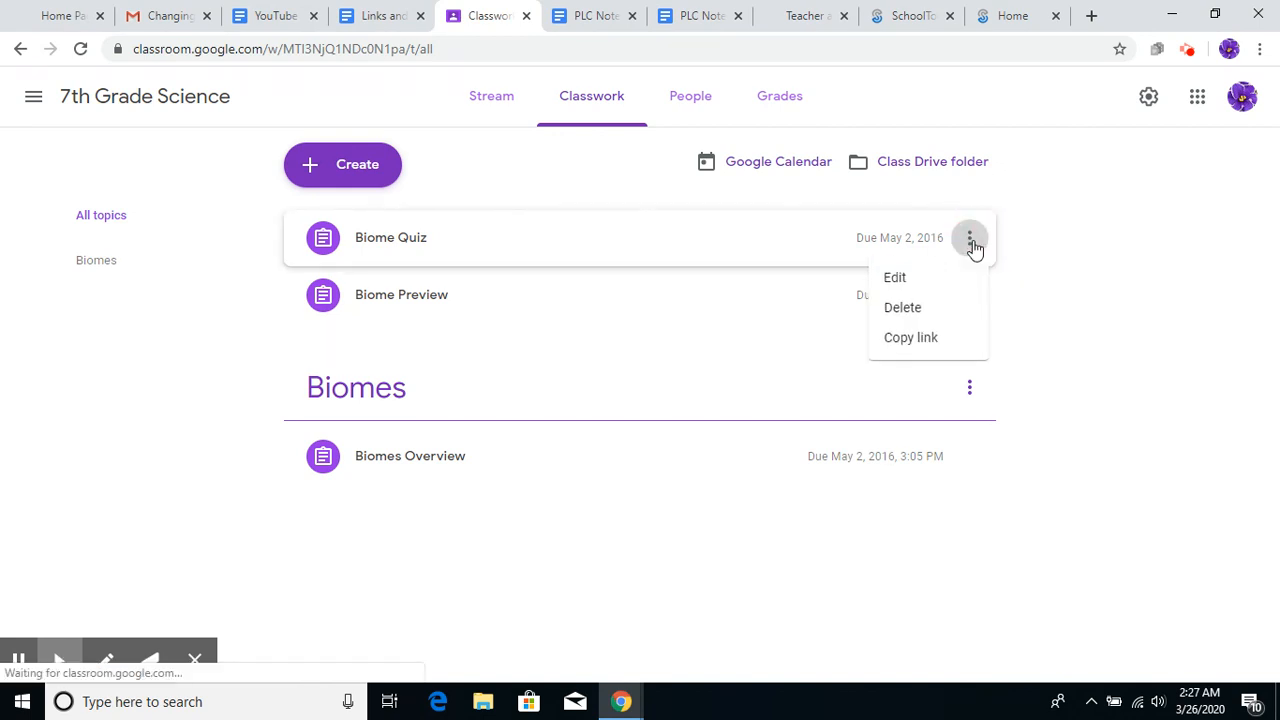
pyautogui.click(896, 279)
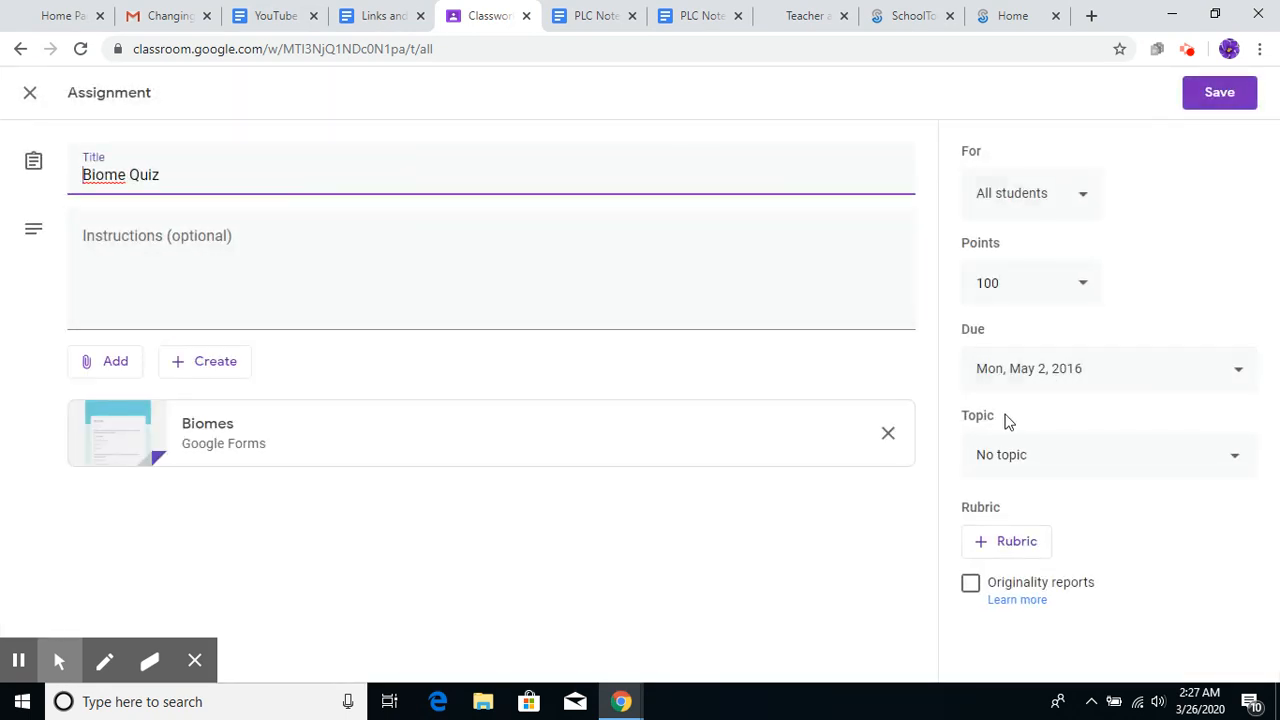
pyautogui.click(1015, 455)
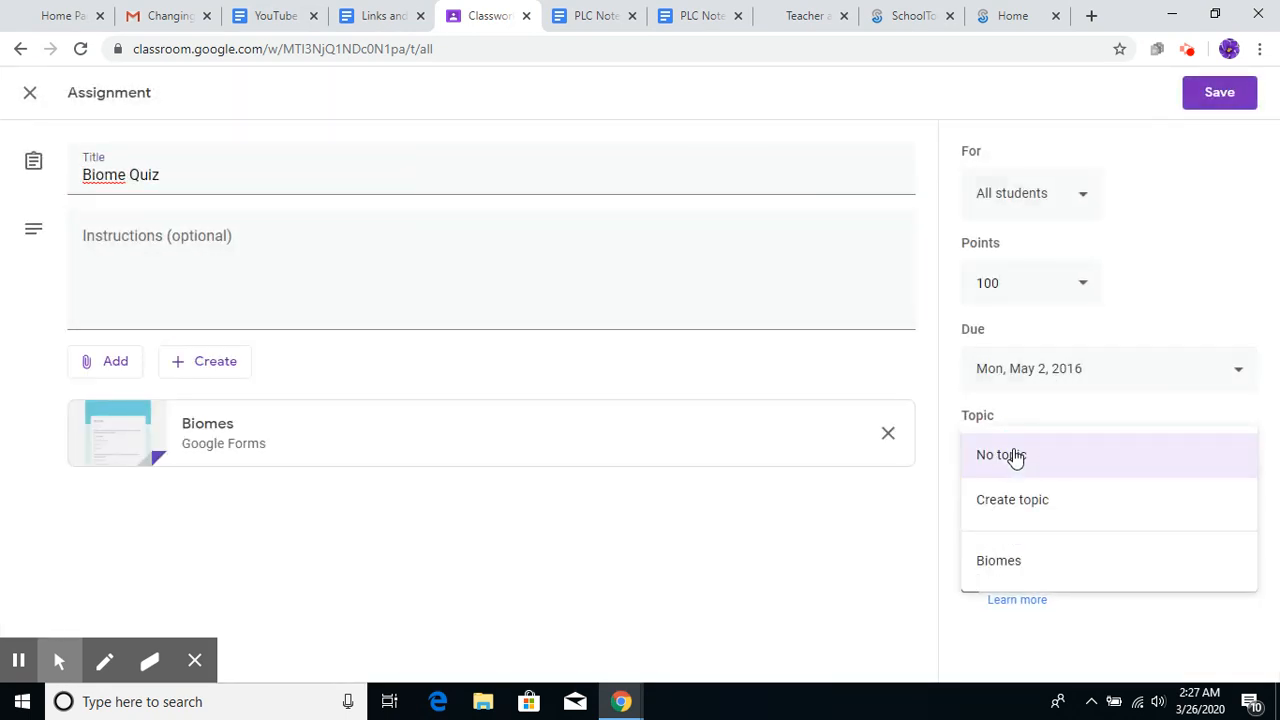
pyautogui.click(1047, 500)
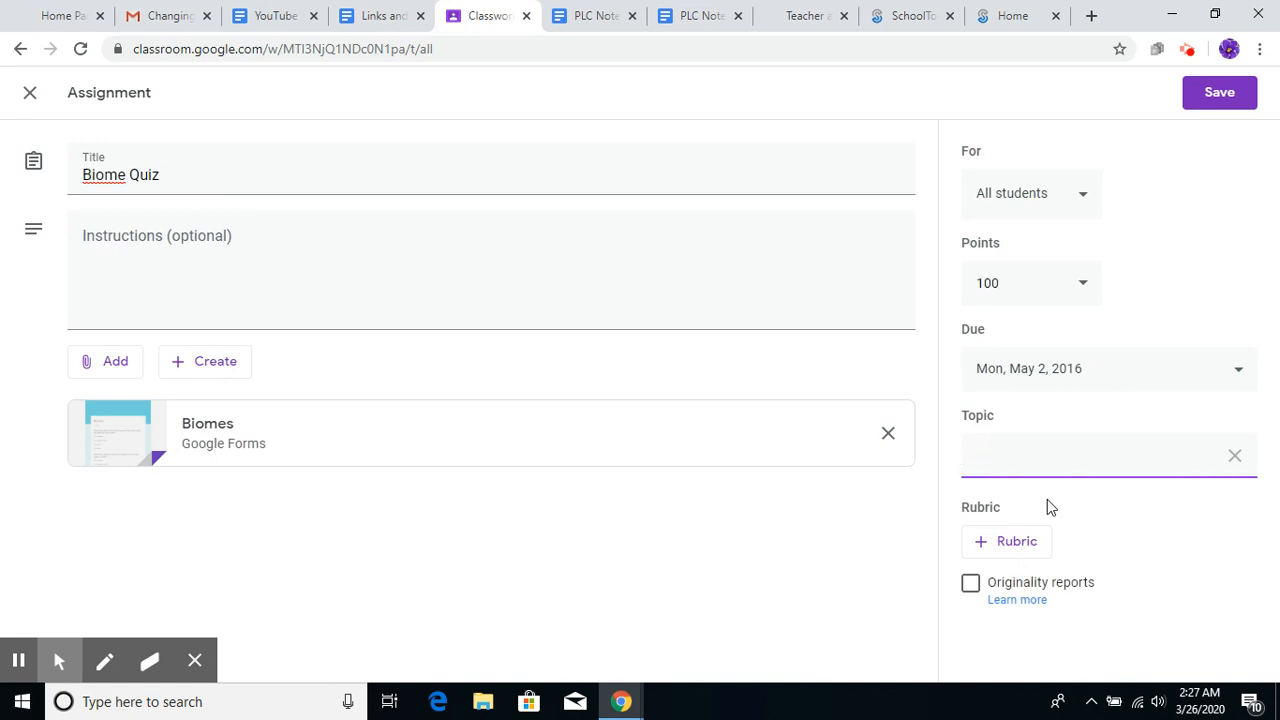
pyautogui.write('Quiz')
pyautogui.click(1231, 88)
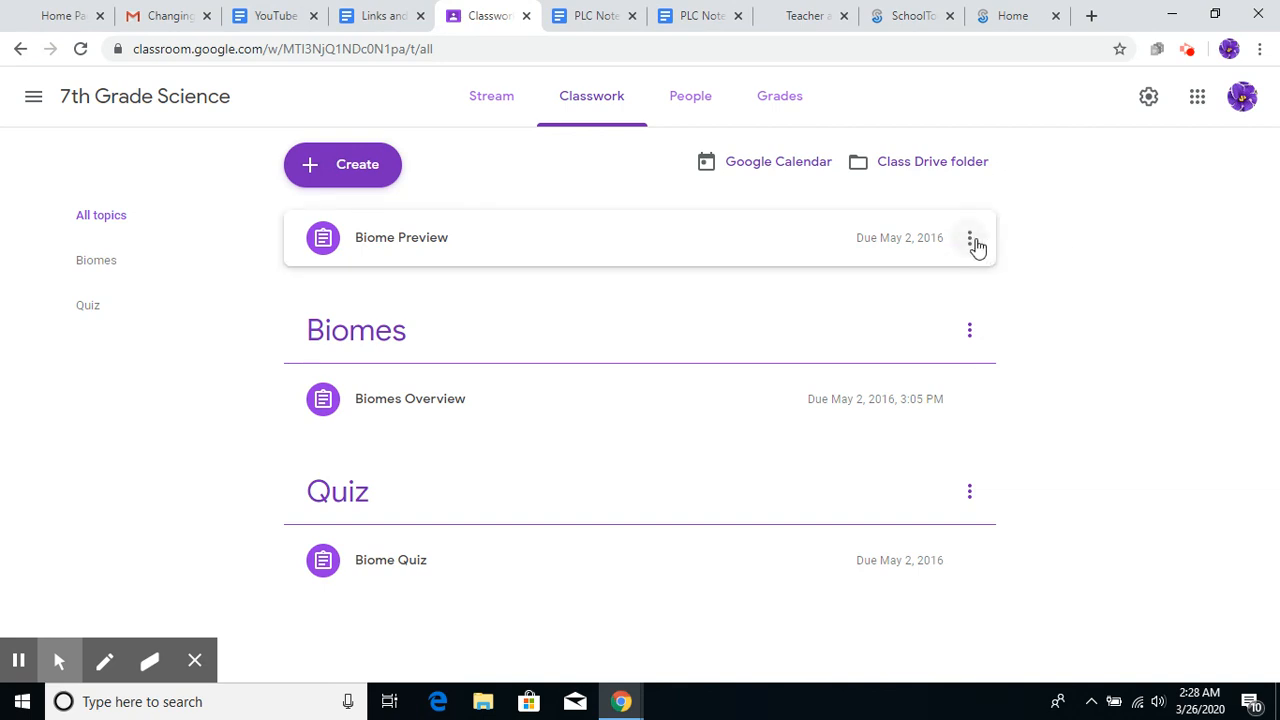
# Step: Assign the Biome Preview assignment to the existing Biomes topic and save it
pyautogui.click(972, 242)
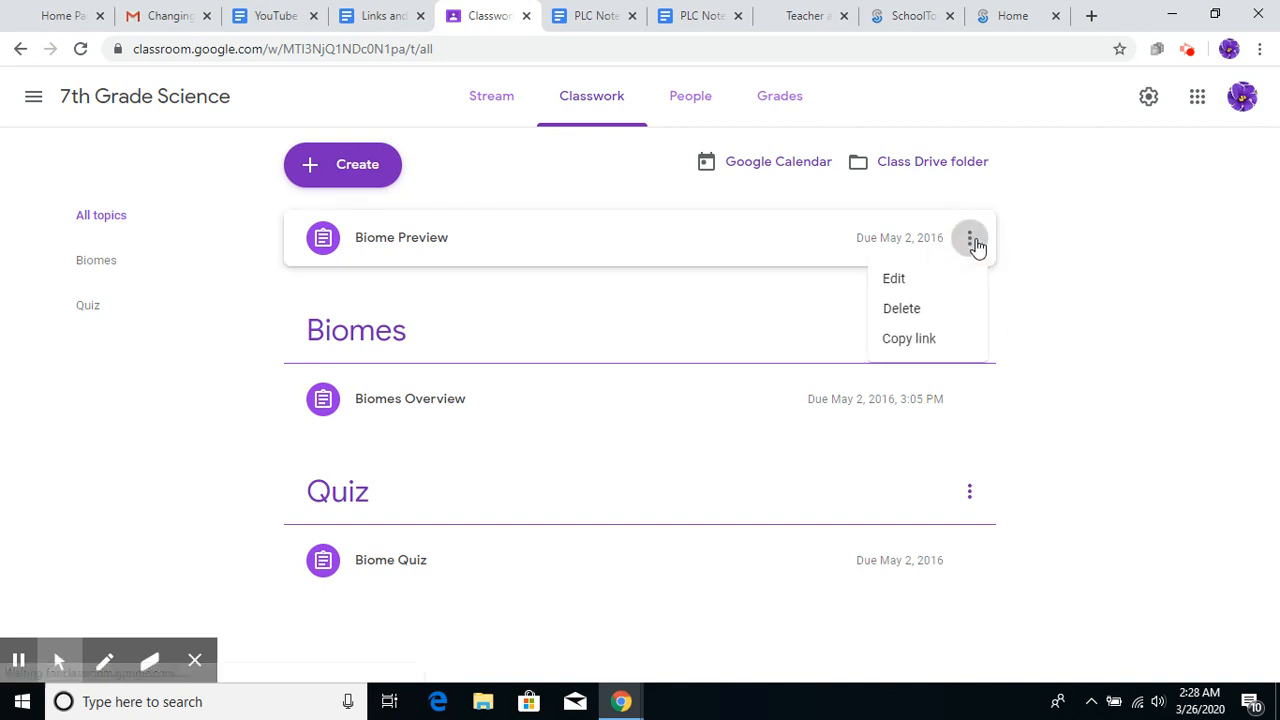
pyautogui.click(925, 289)
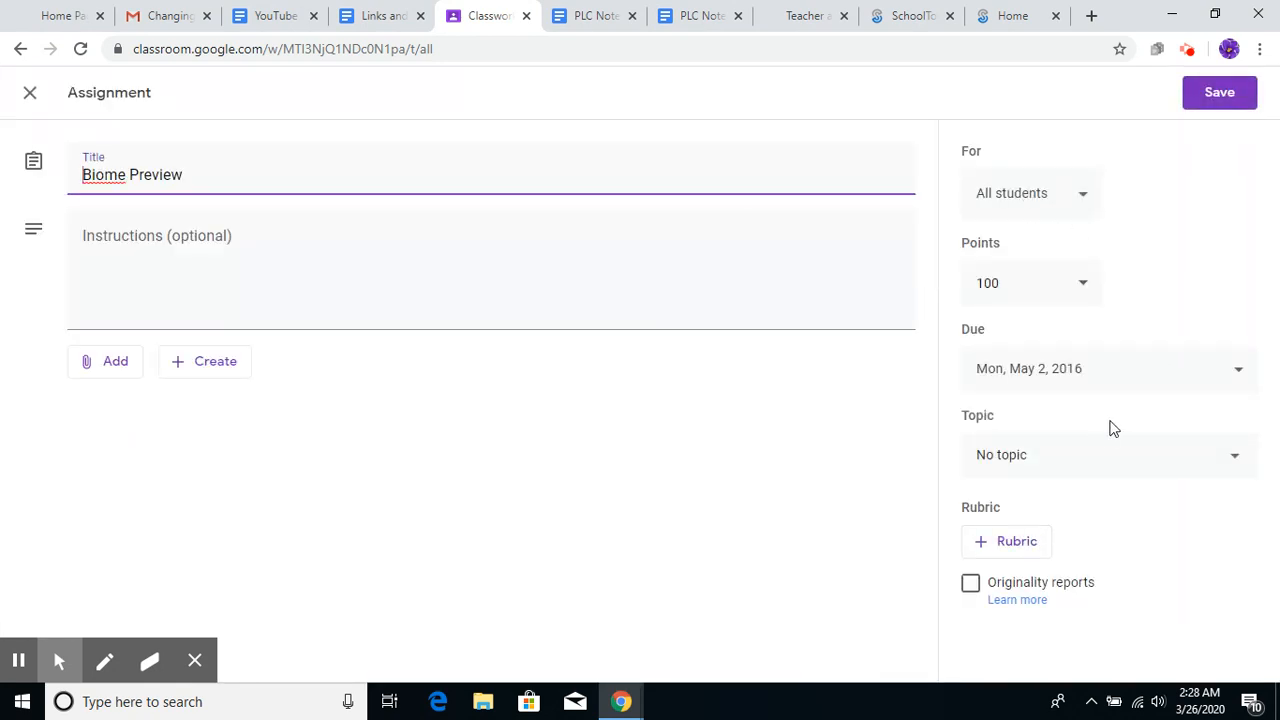
pyautogui.click(1096, 452)
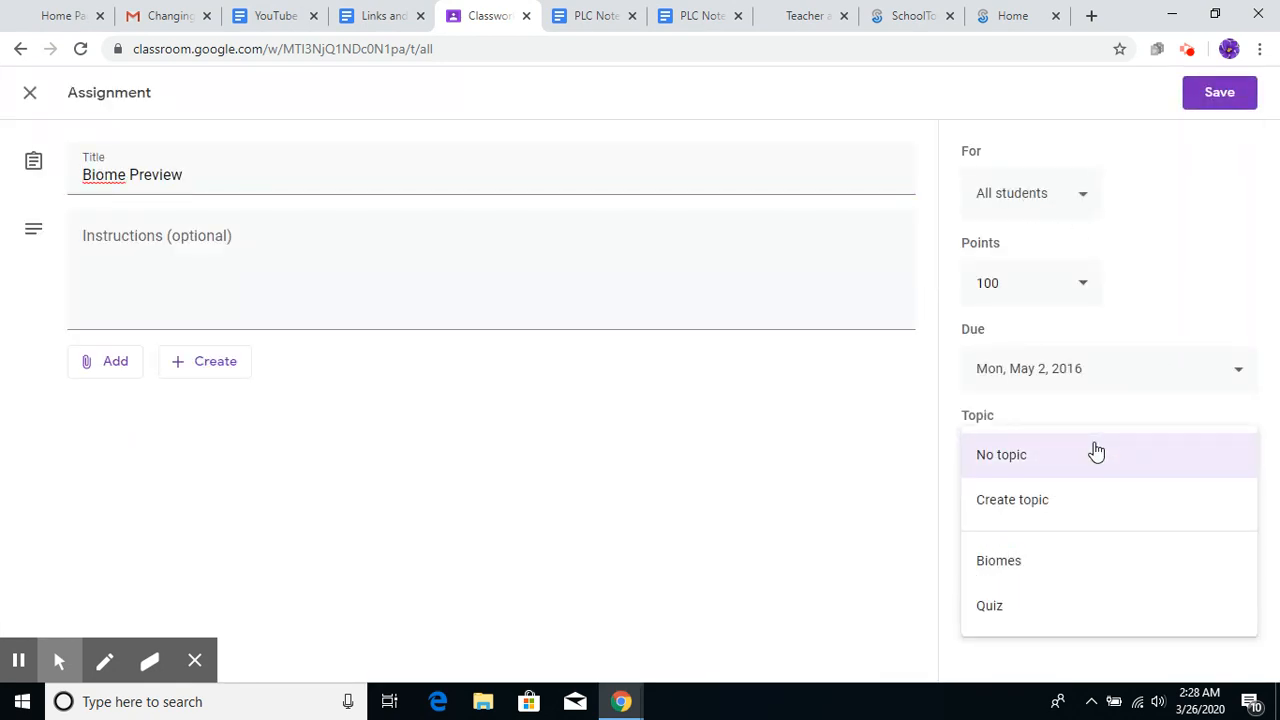
pyautogui.click(1017, 563)
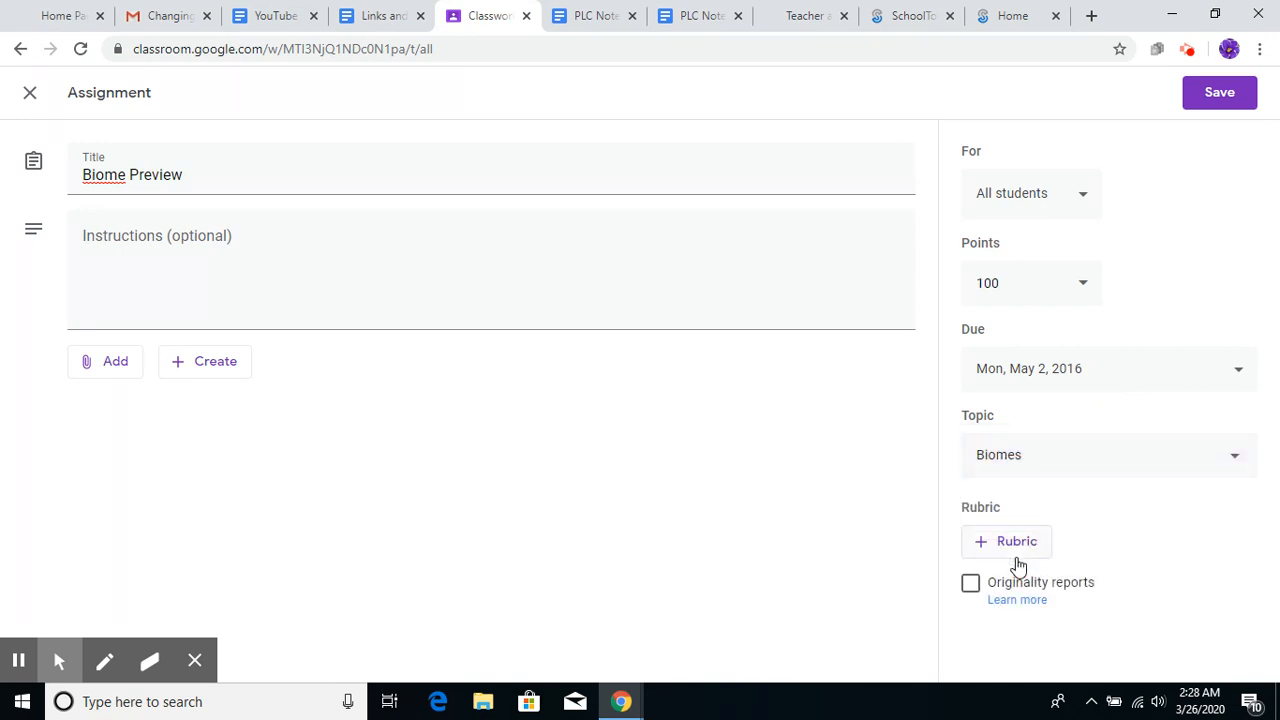
pyautogui.click(1210, 92)
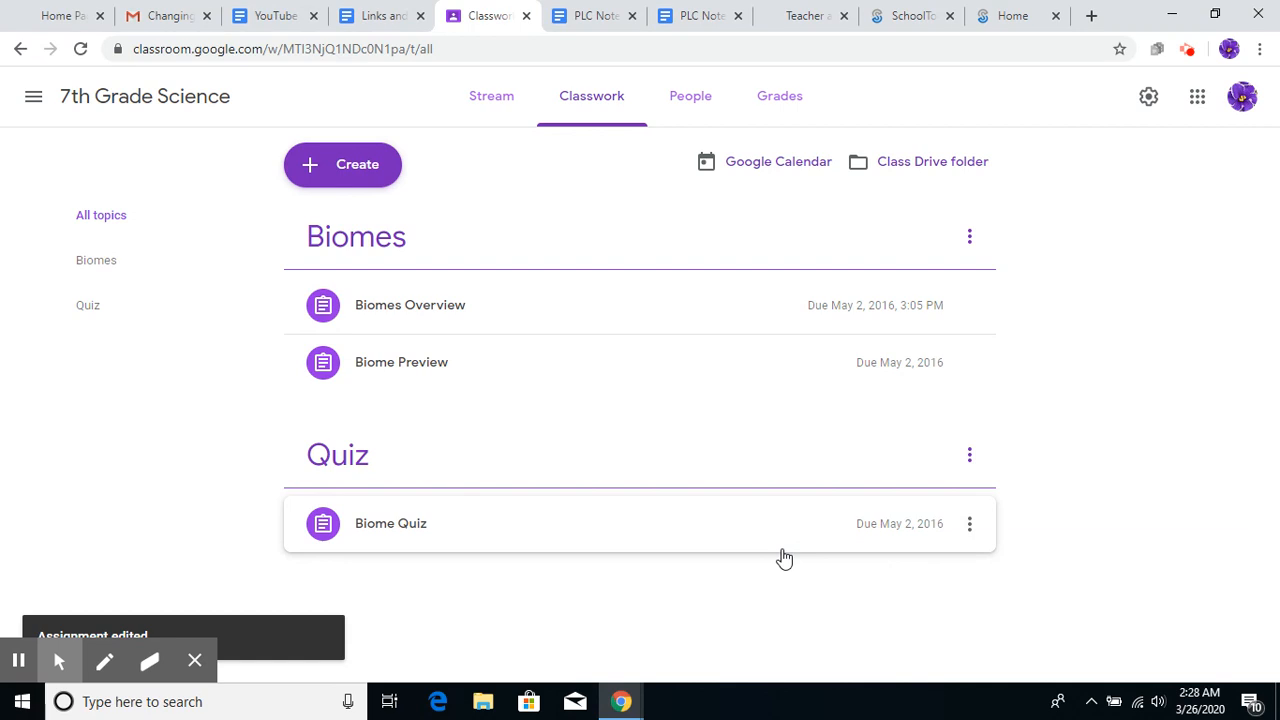
# Step: Move the Quiz topic up above the Biomes topic on the Classwork page
pyautogui.click(969, 456)
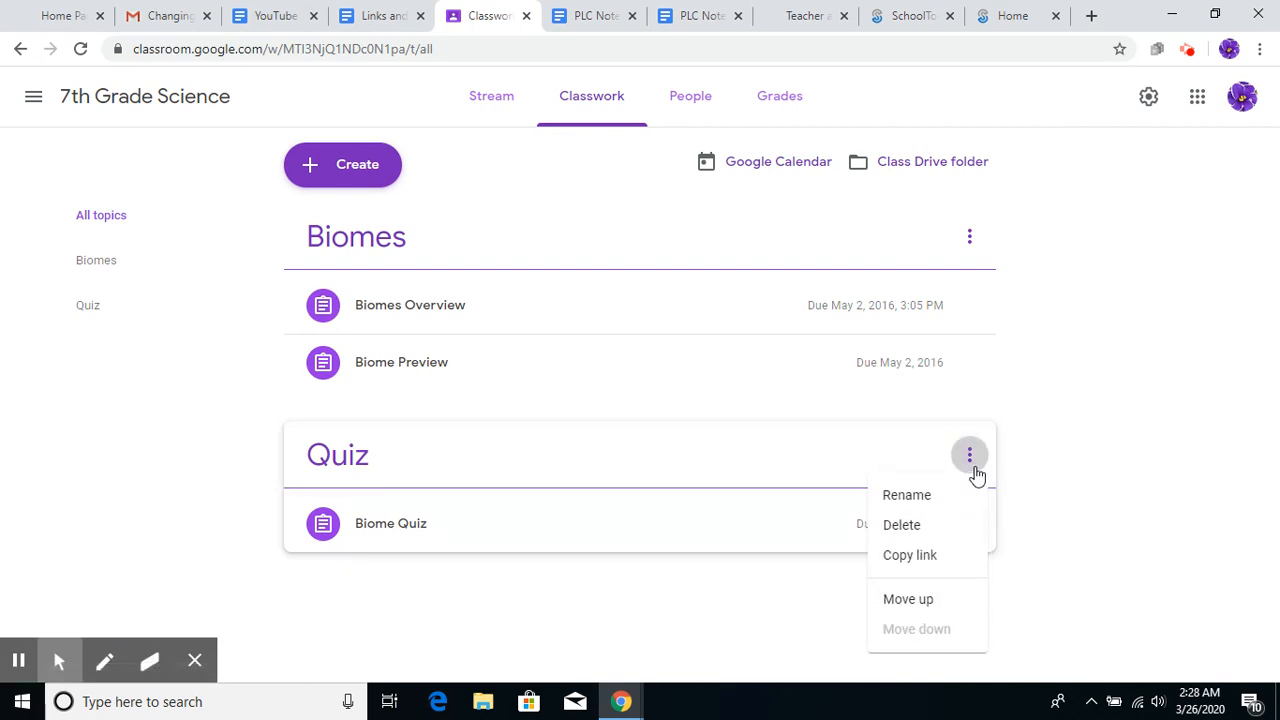
pyautogui.click(908, 605)
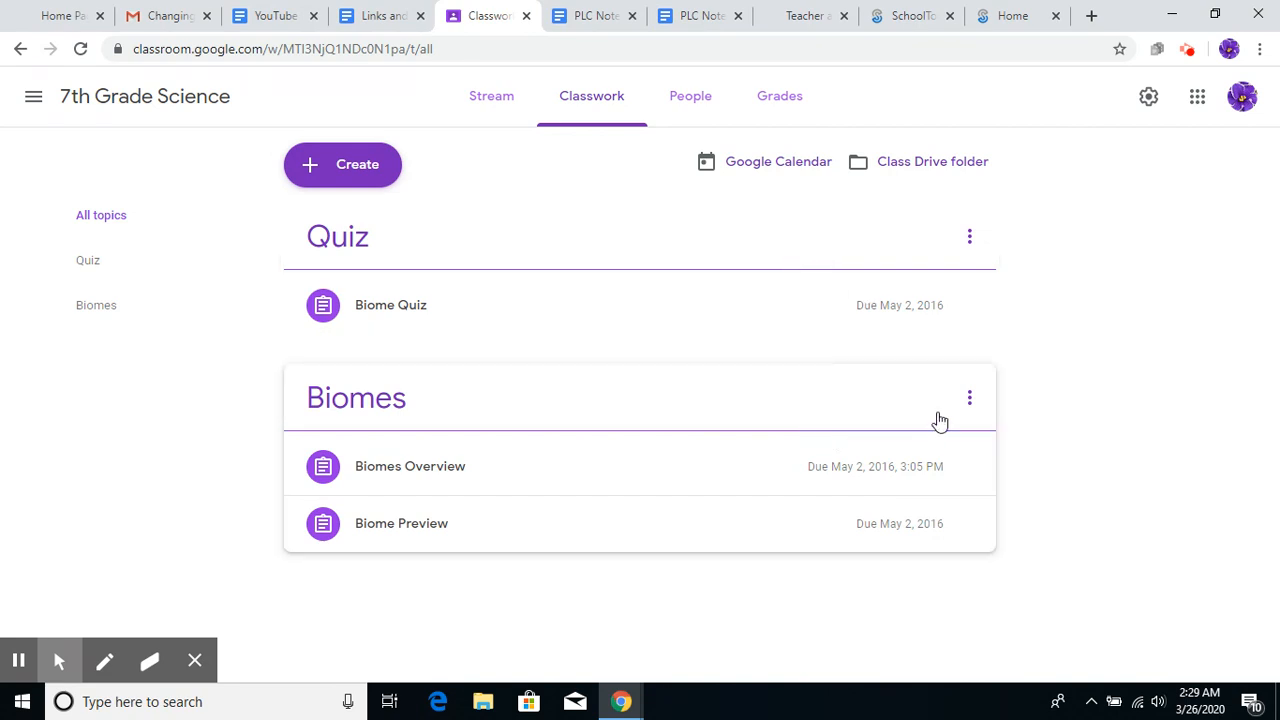
# Step: Rename the Biomes topic to "Current Assignment"
pyautogui.click(969, 400)
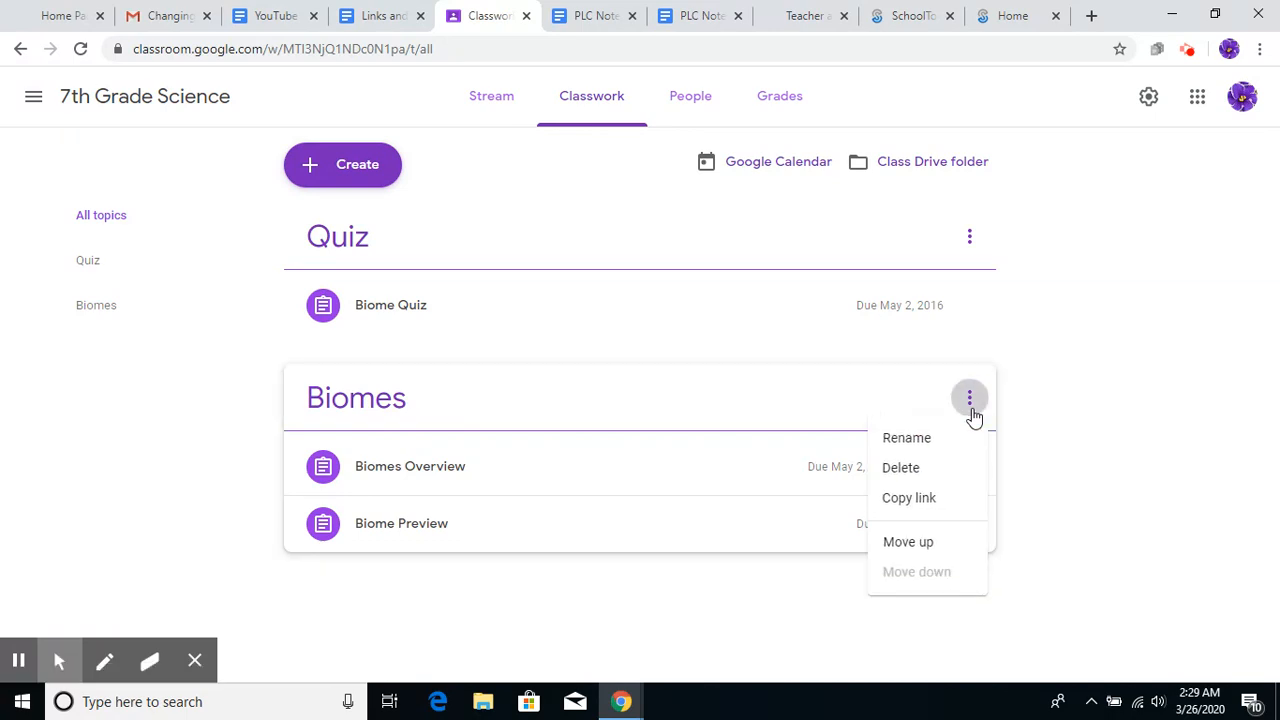
pyautogui.click(928, 440)
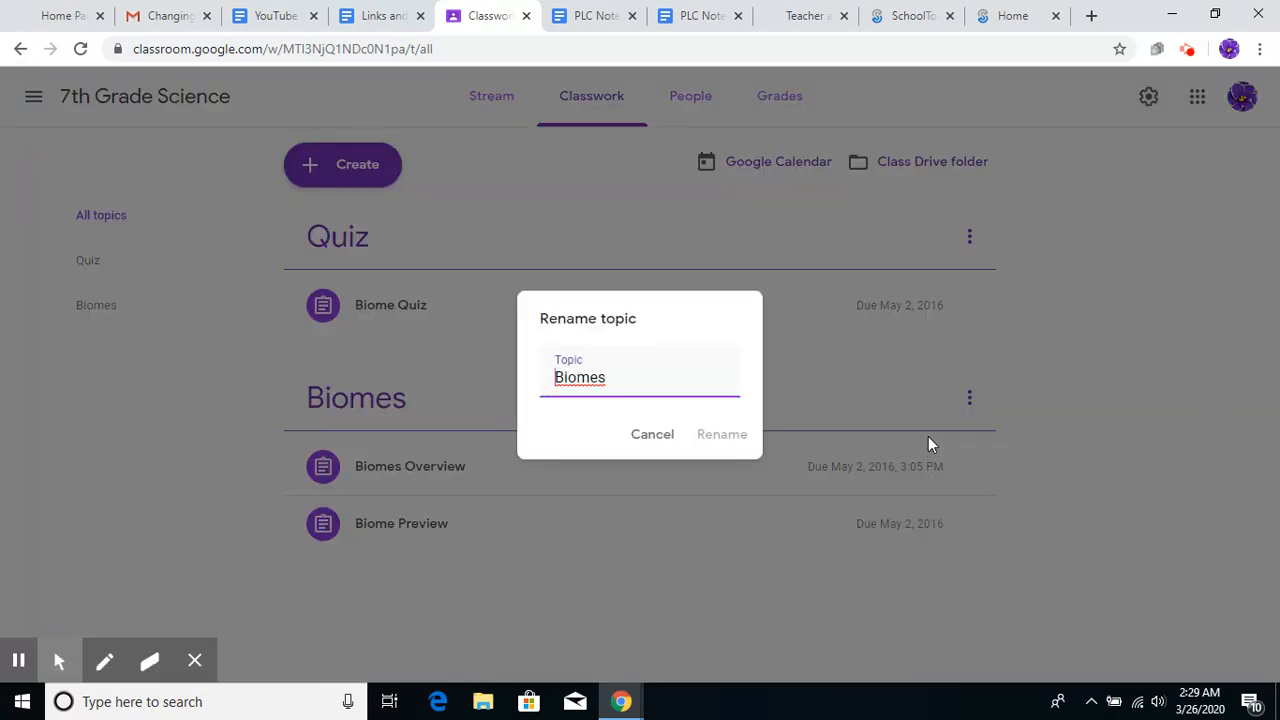
pyautogui.click(631, 377)
pyautogui.press('BackSpace')
pyautogui.press('BackSpace')
pyautogui.press('BackSpace')
pyautogui.press('BackSpace')
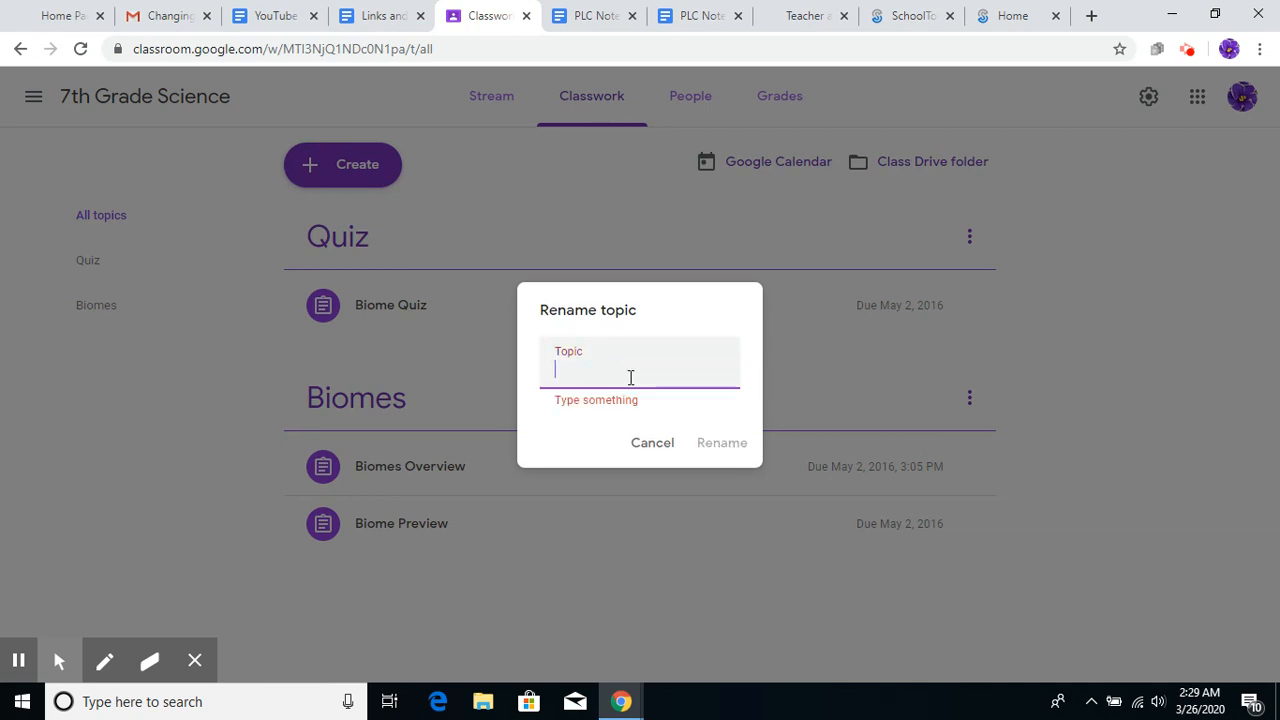
pyautogui.write('D')
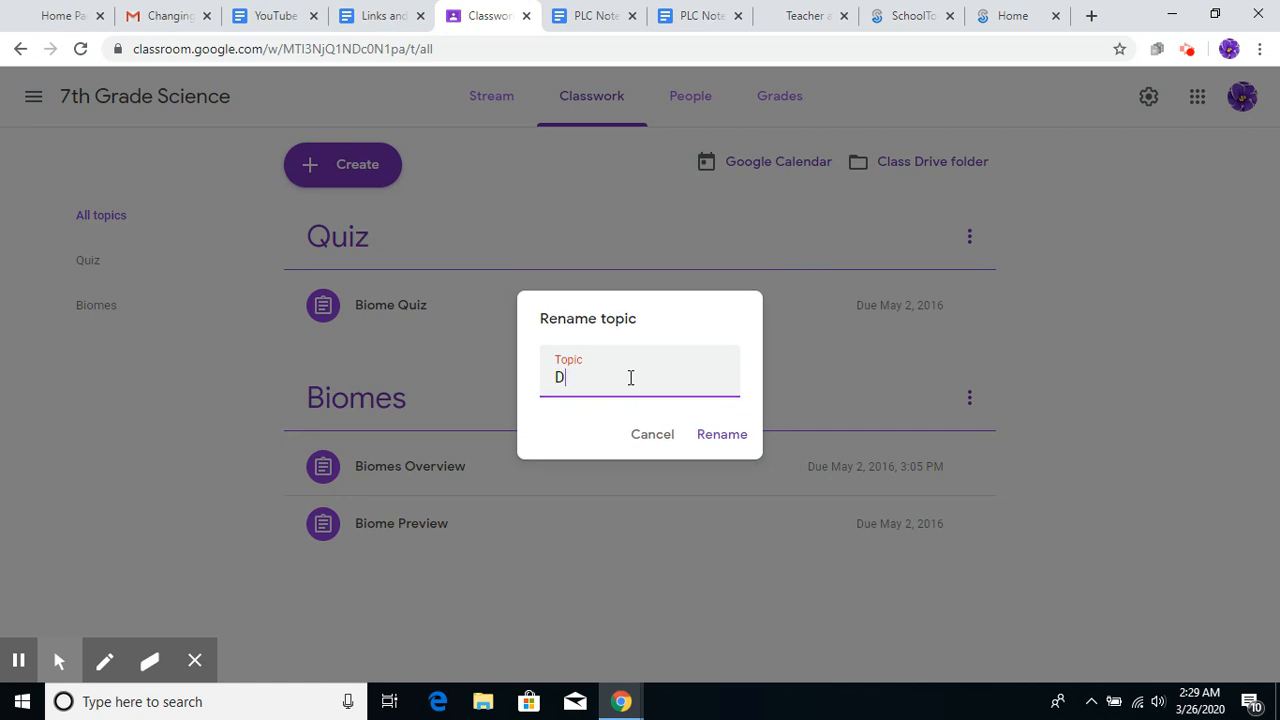
pyautogui.write('aily Assignment')
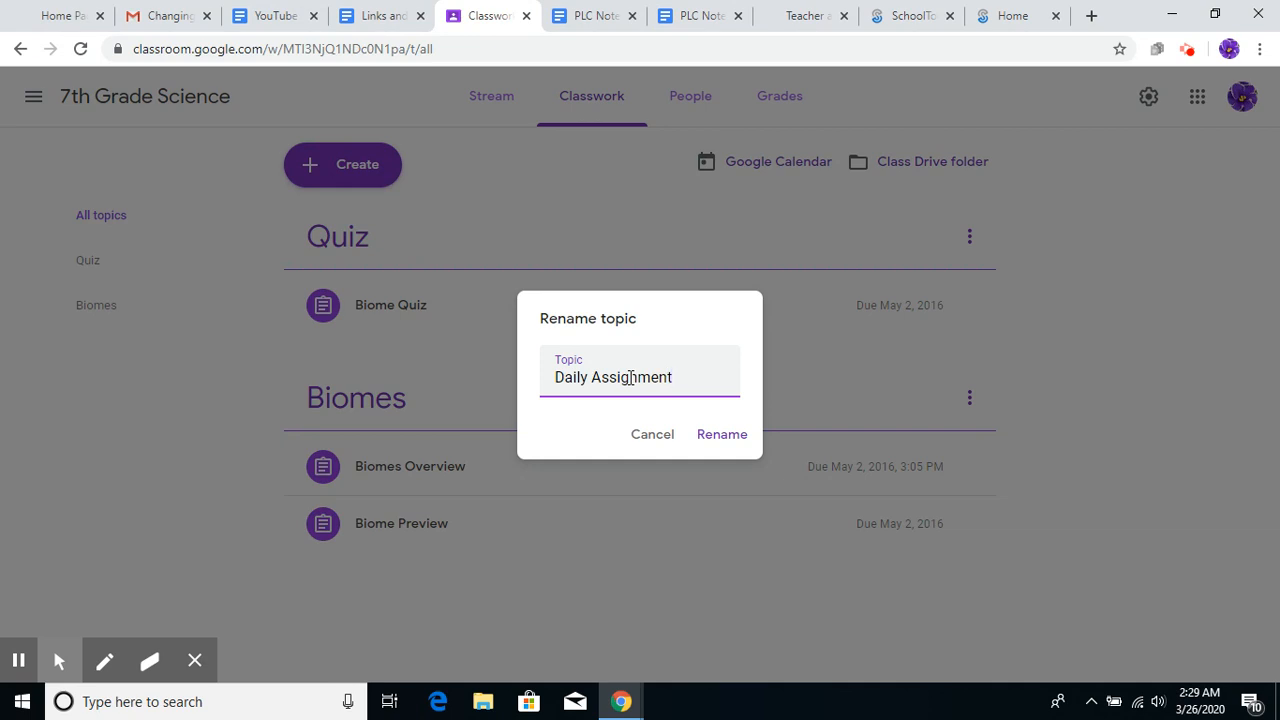
pyautogui.click(589, 378)
pyautogui.press('BackSpace')
pyautogui.press('BackSpace')
pyautogui.press('BackSpace')
pyautogui.press('BackSpace')
pyautogui.press('BackSpace')
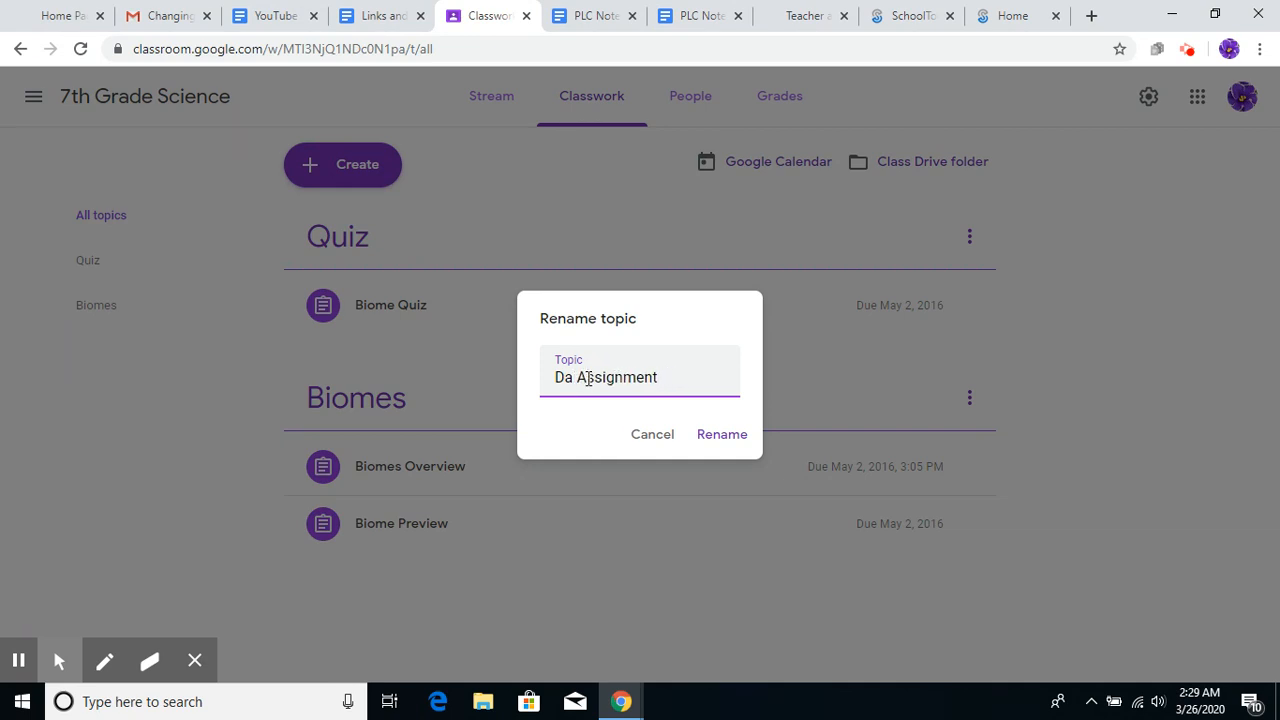
pyautogui.write('Current')
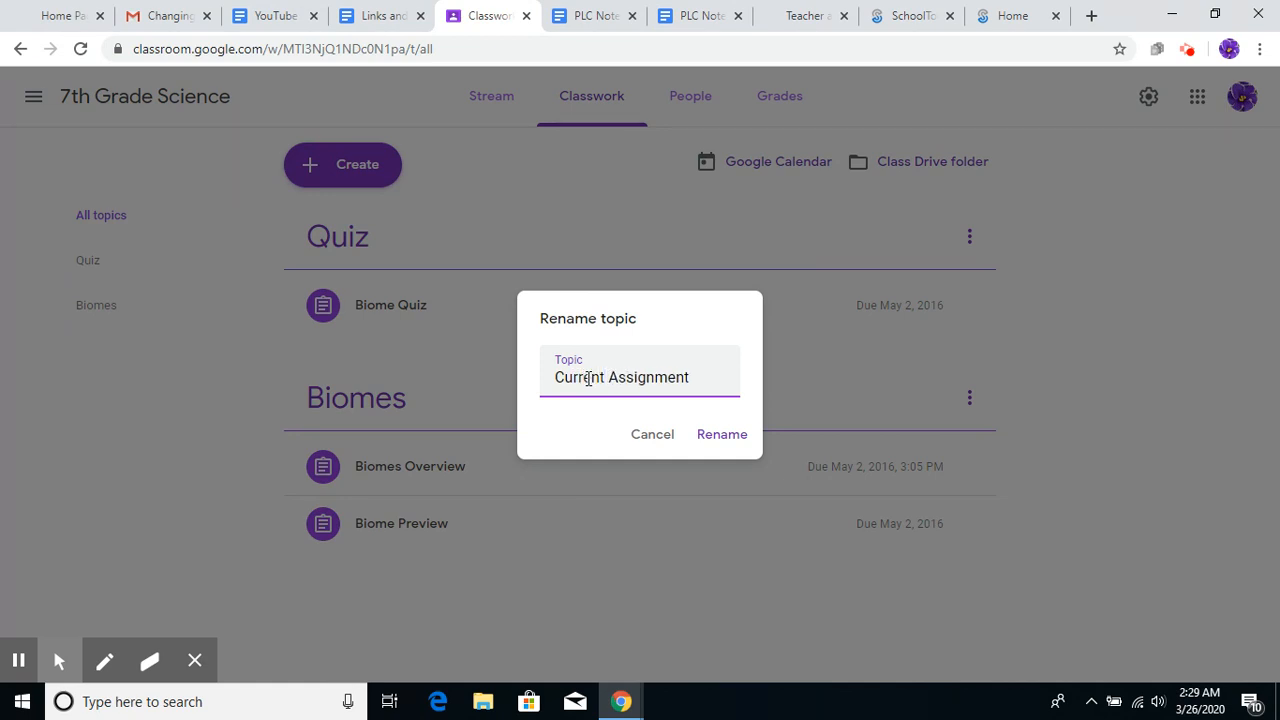
pyautogui.click(722, 436)
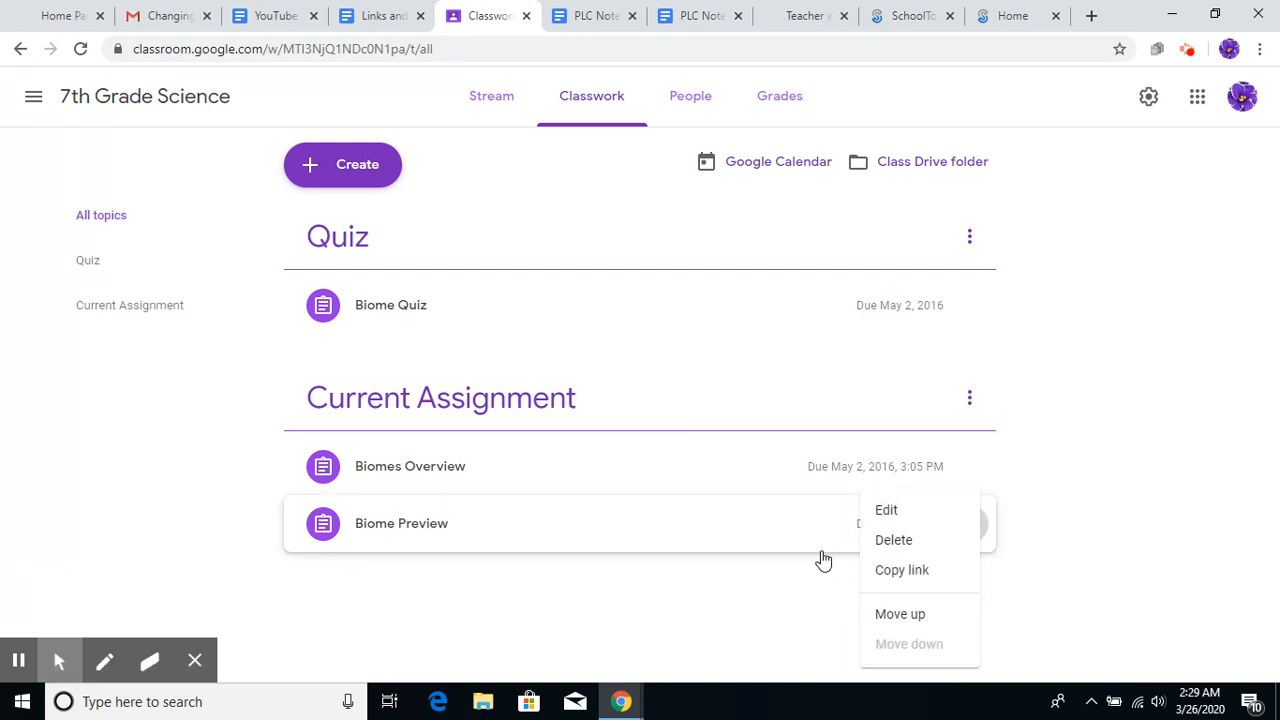
# Step: Edit the Biome Preview assignment to file it under a new topic named "Preview Activities", and save it
pyautogui.click(709, 549)
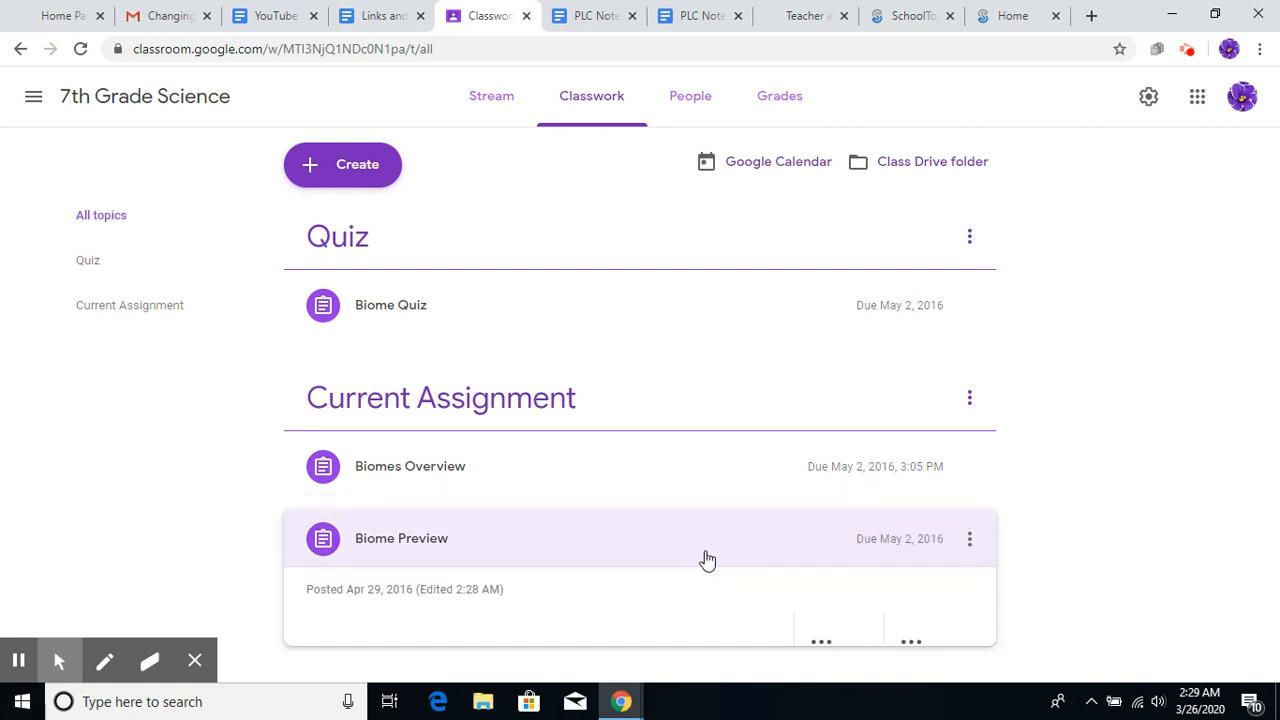
pyautogui.click(711, 545)
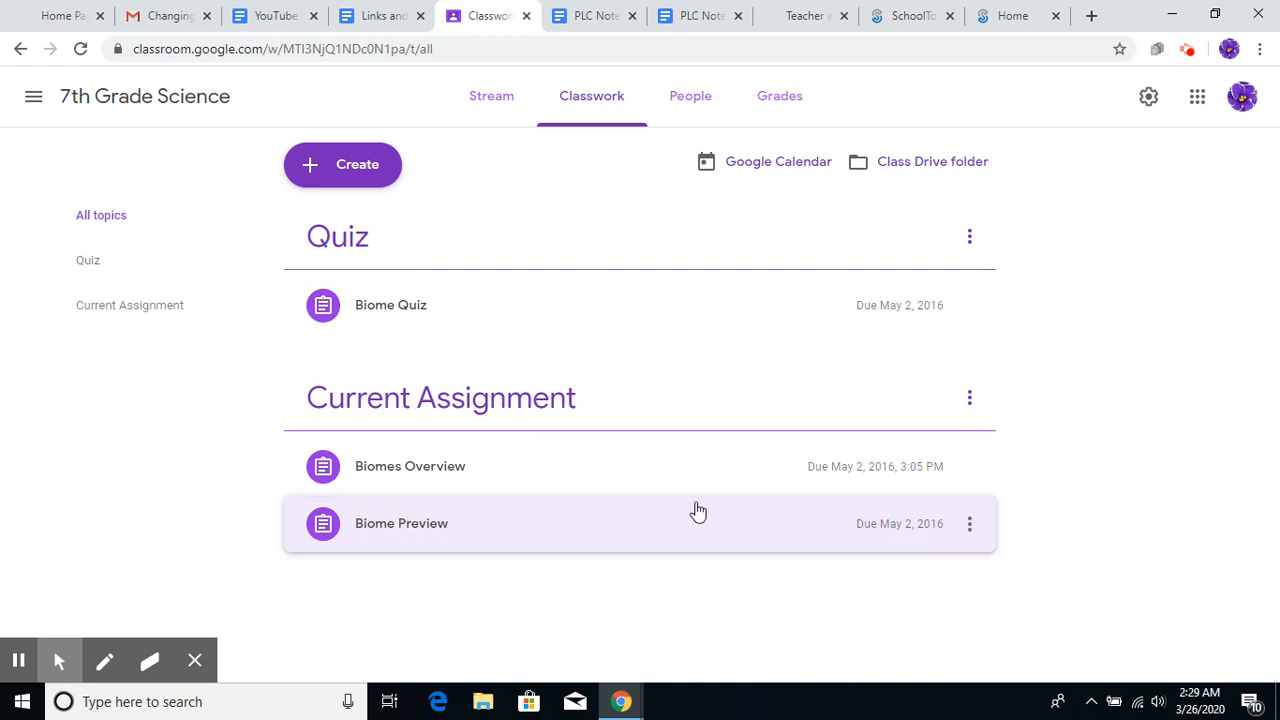
pyautogui.click(969, 526)
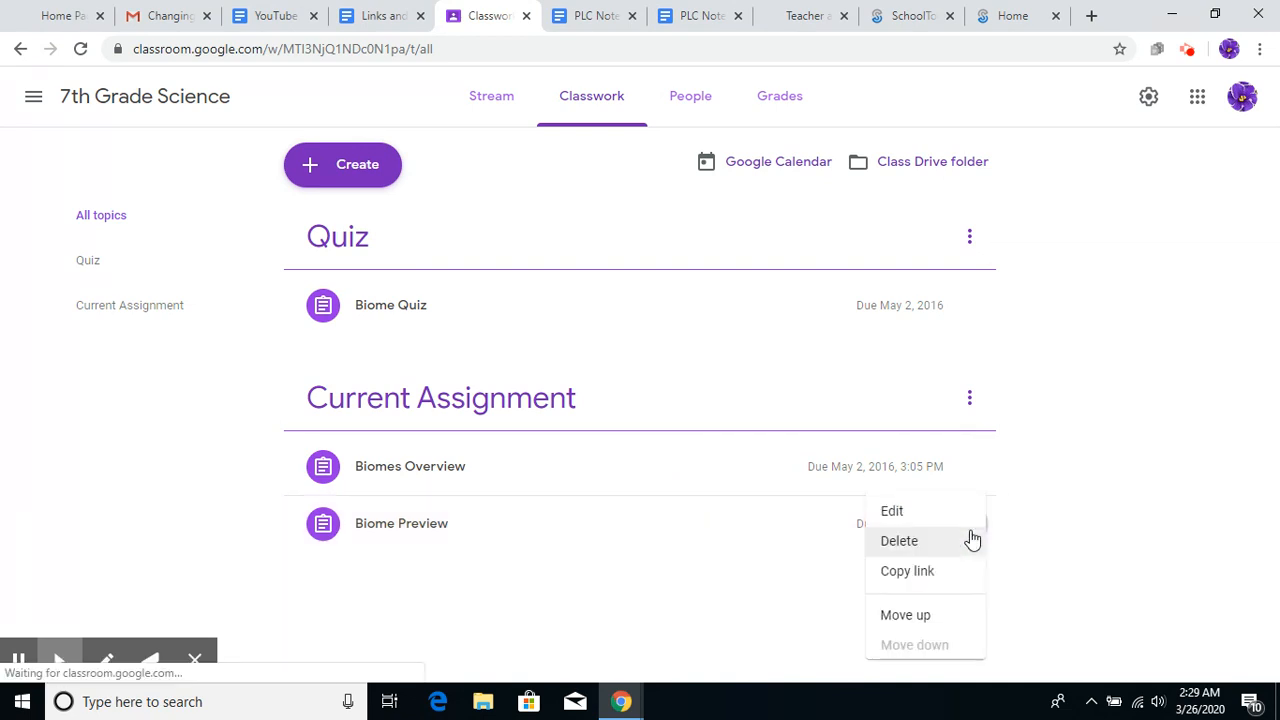
pyautogui.click(909, 514)
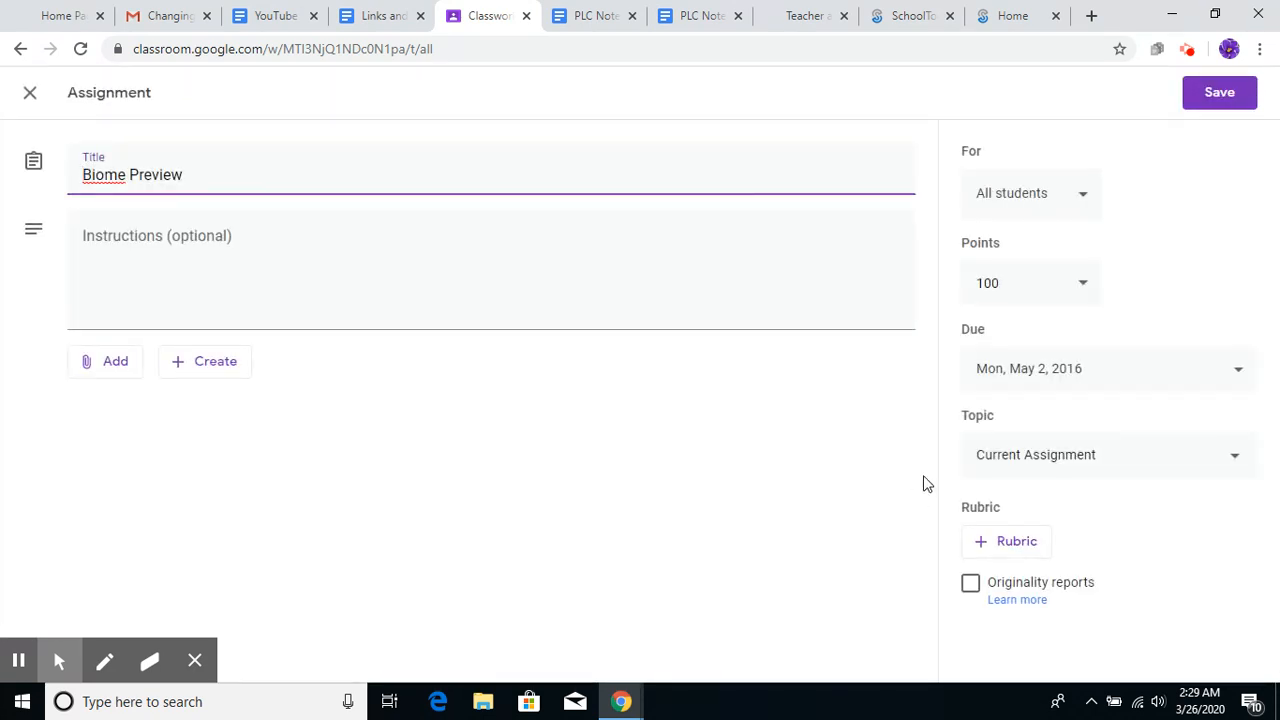
pyautogui.click(1062, 477)
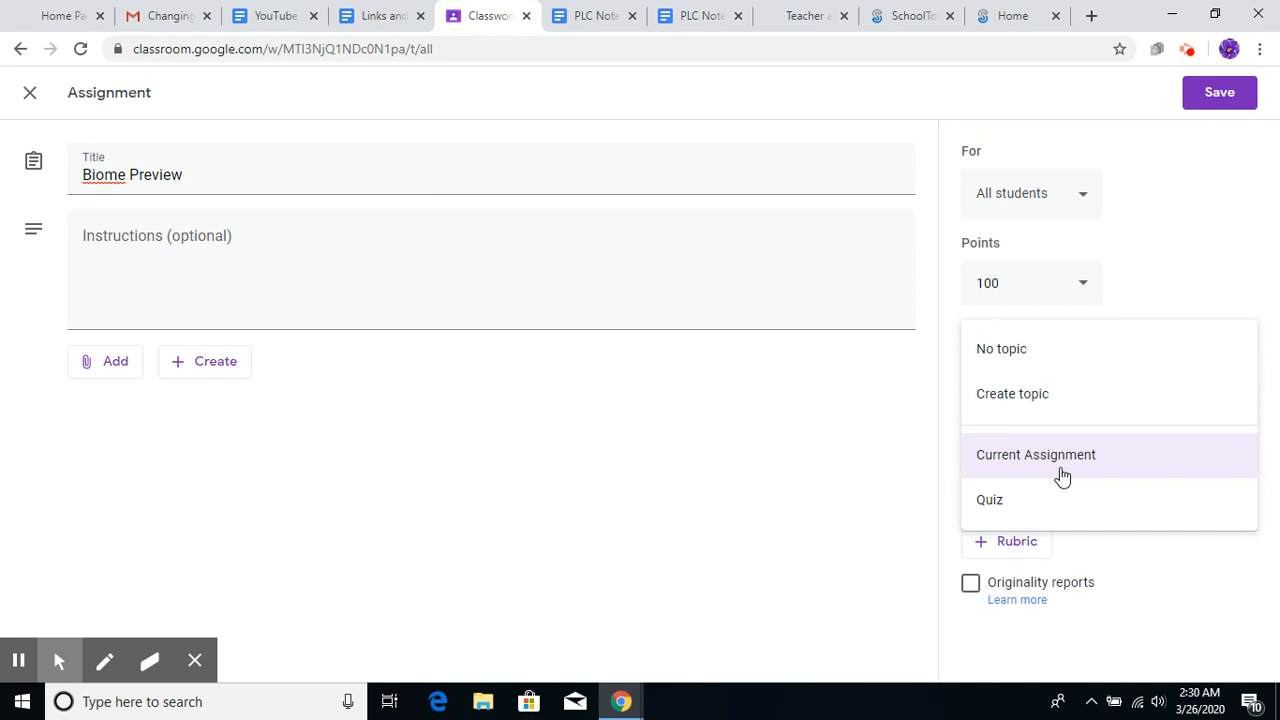
pyautogui.click(1039, 402)
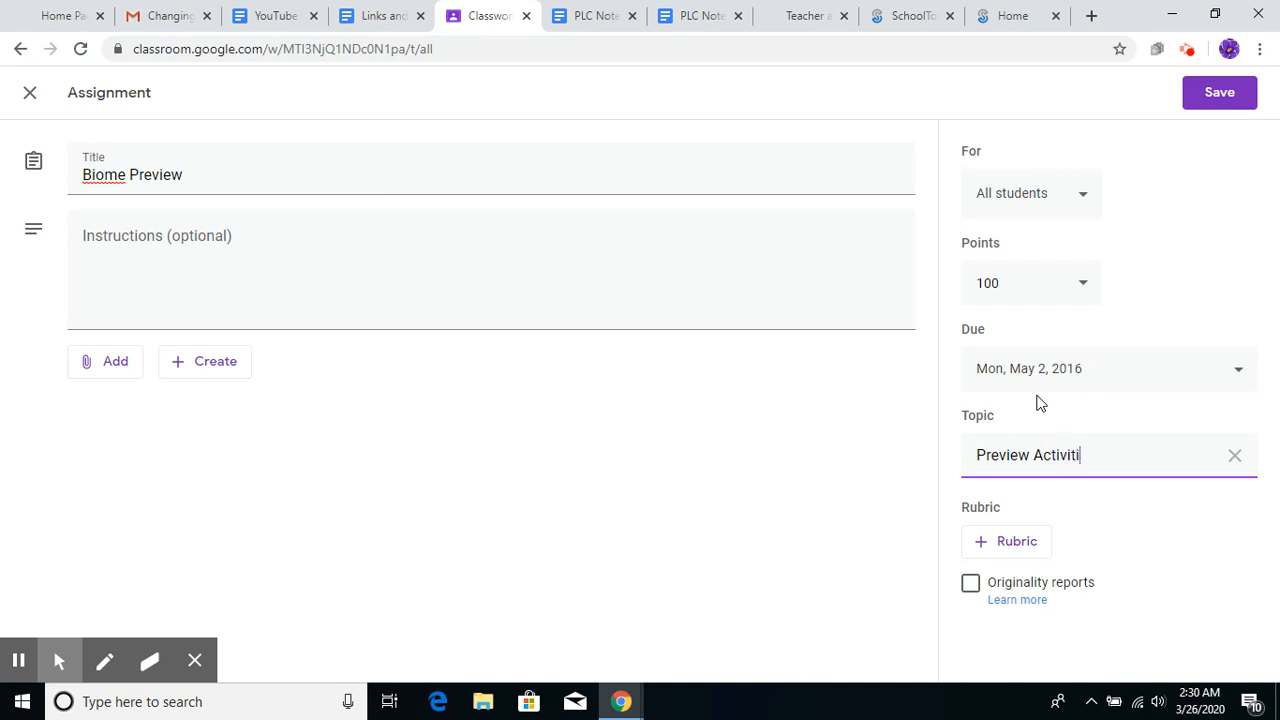
pyautogui.click(1244, 96)
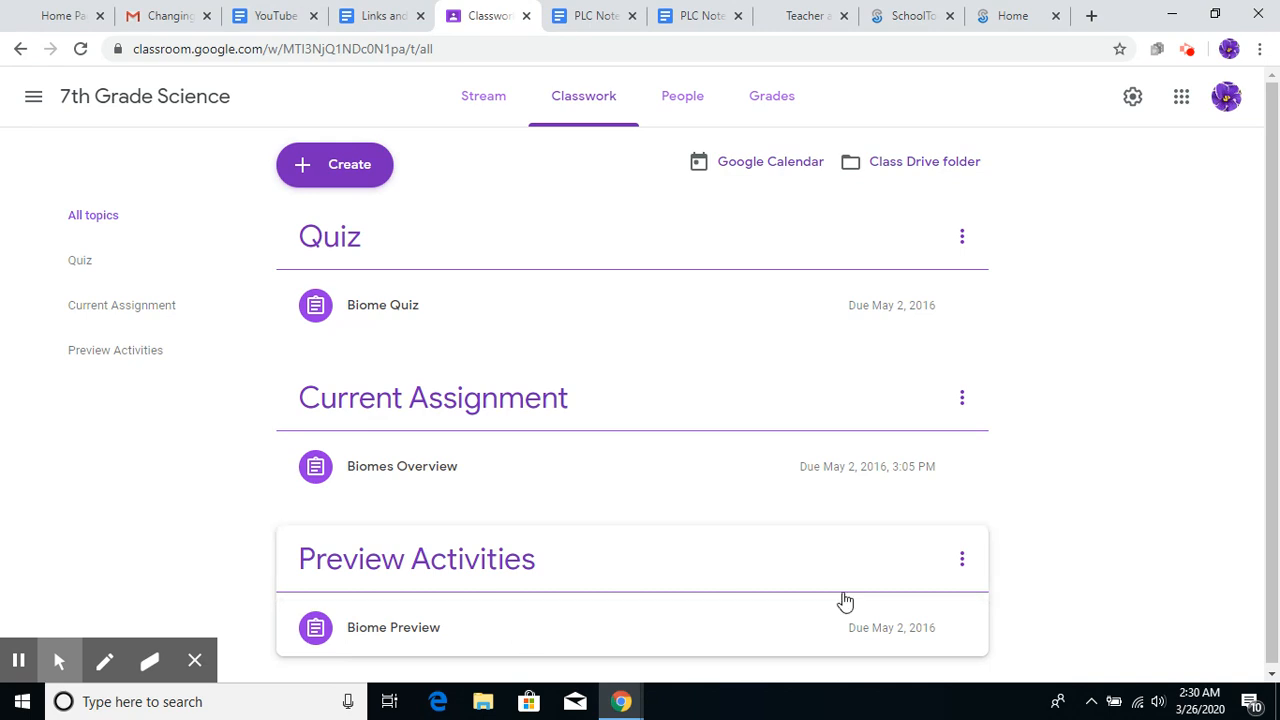
# Step: Move the Preview Activities topic up one place, above the Current Assignment topic
pyautogui.click(965, 566)
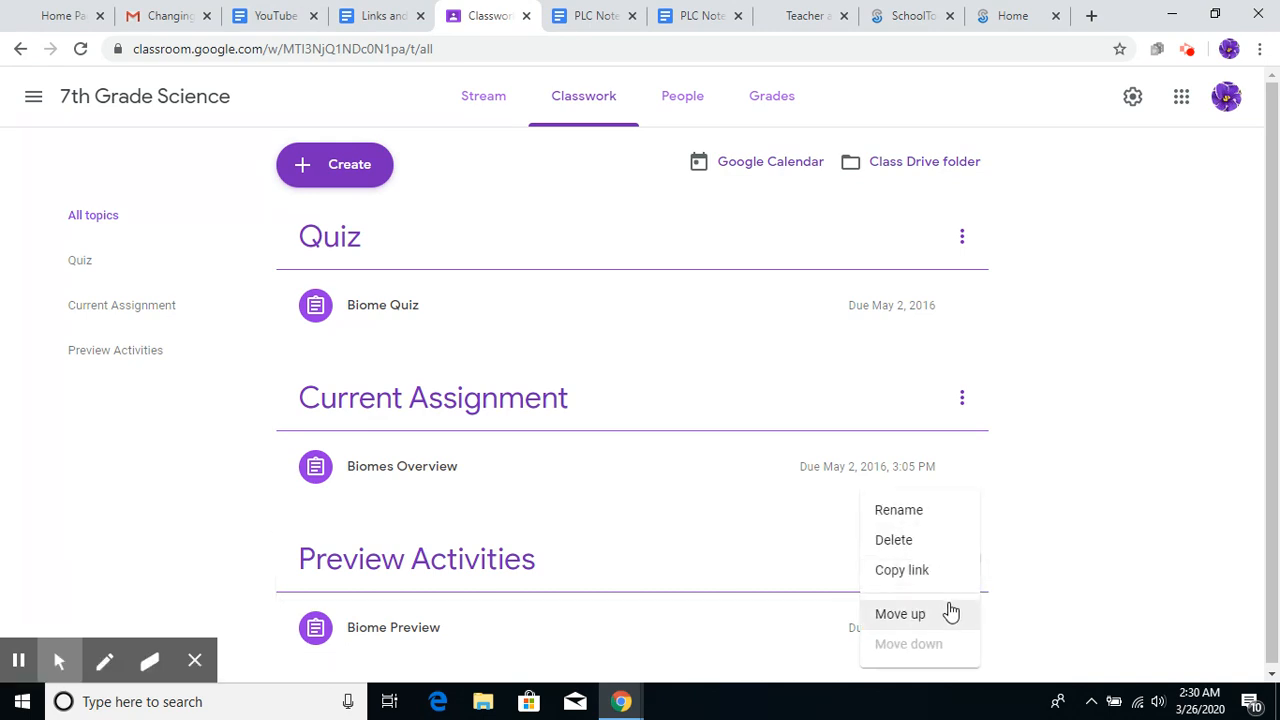
pyautogui.click(900, 614)
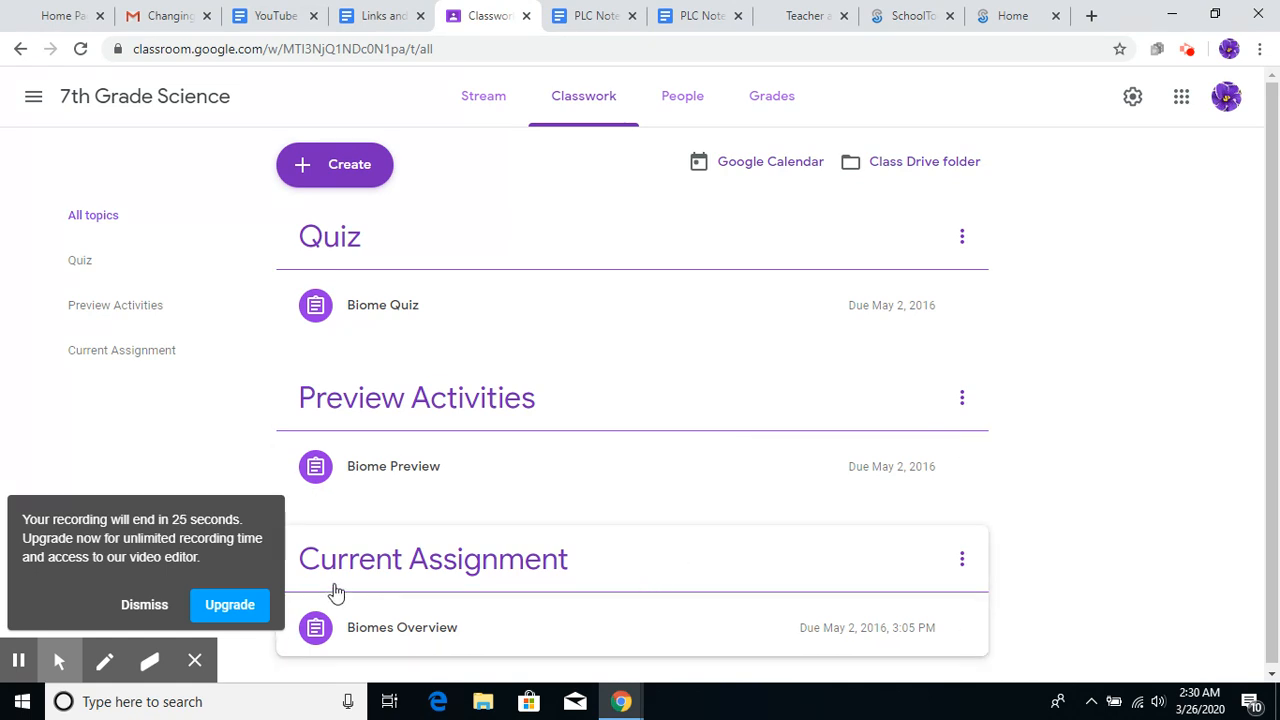
# Step: View the class Stream page to see how the assignments are posted, and return to the Classwork page
pyautogui.click(145, 606)
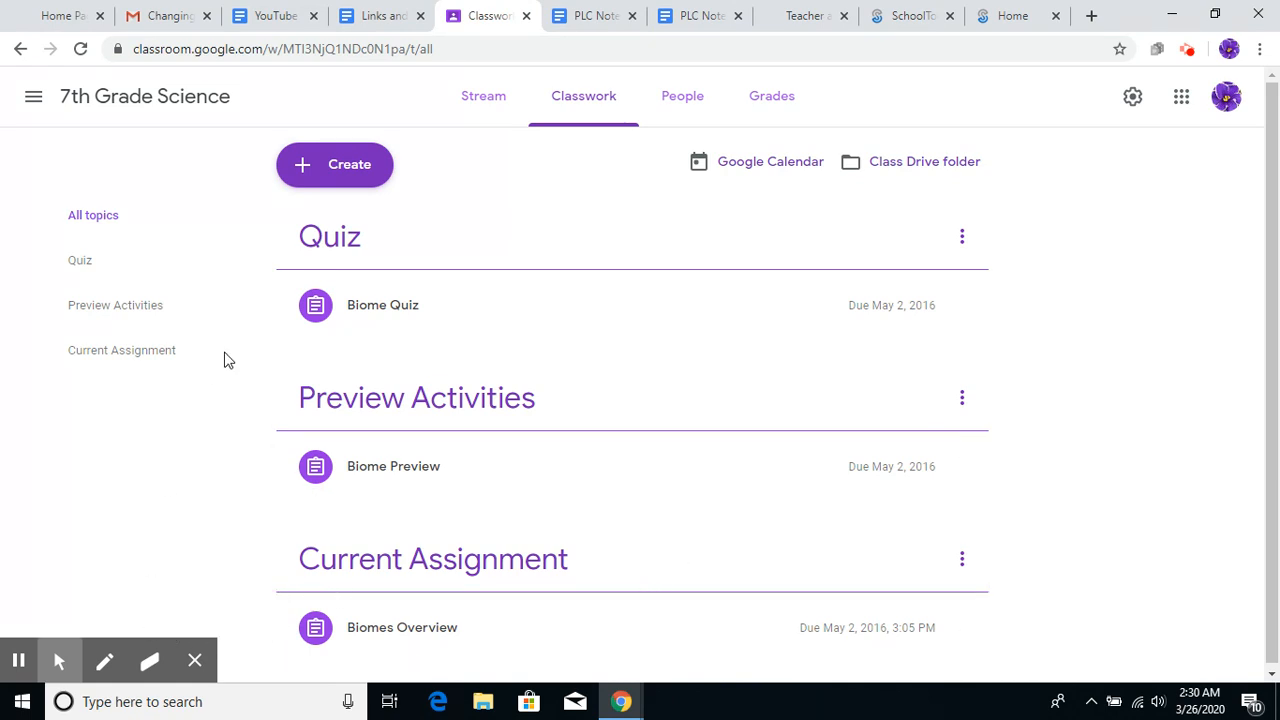
pyautogui.click(490, 110)
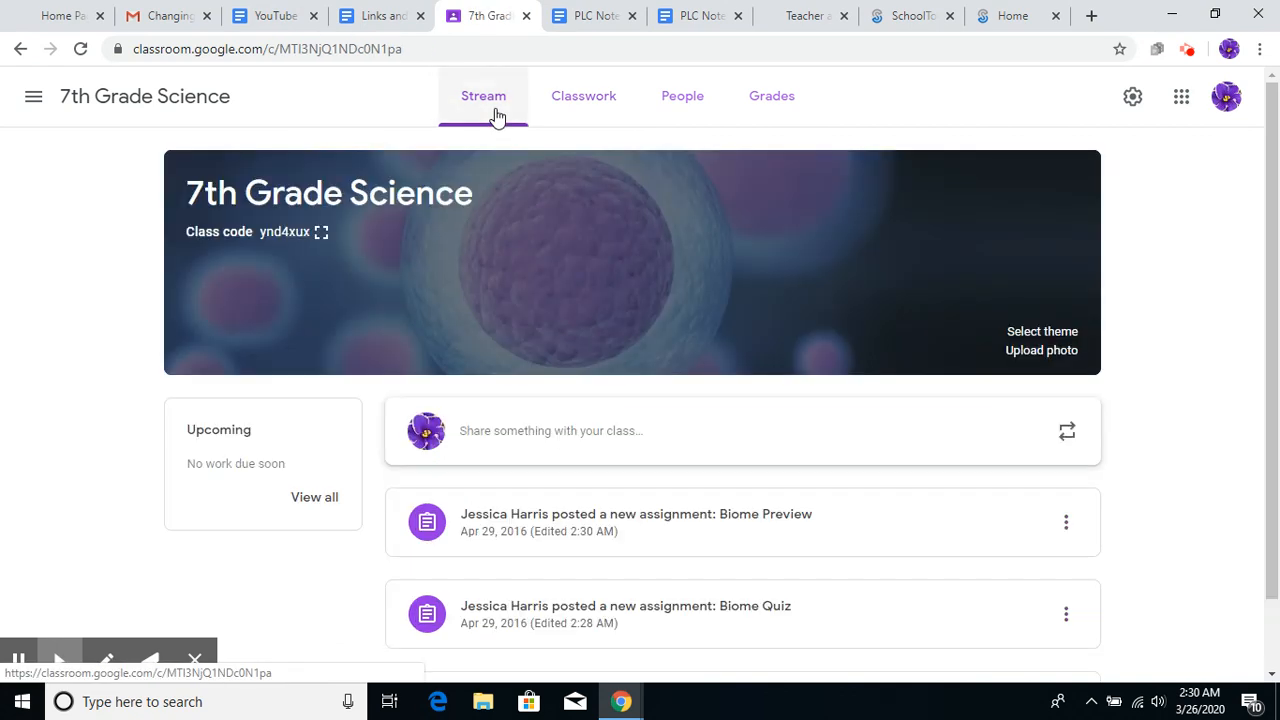
pyautogui.click(571, 106)
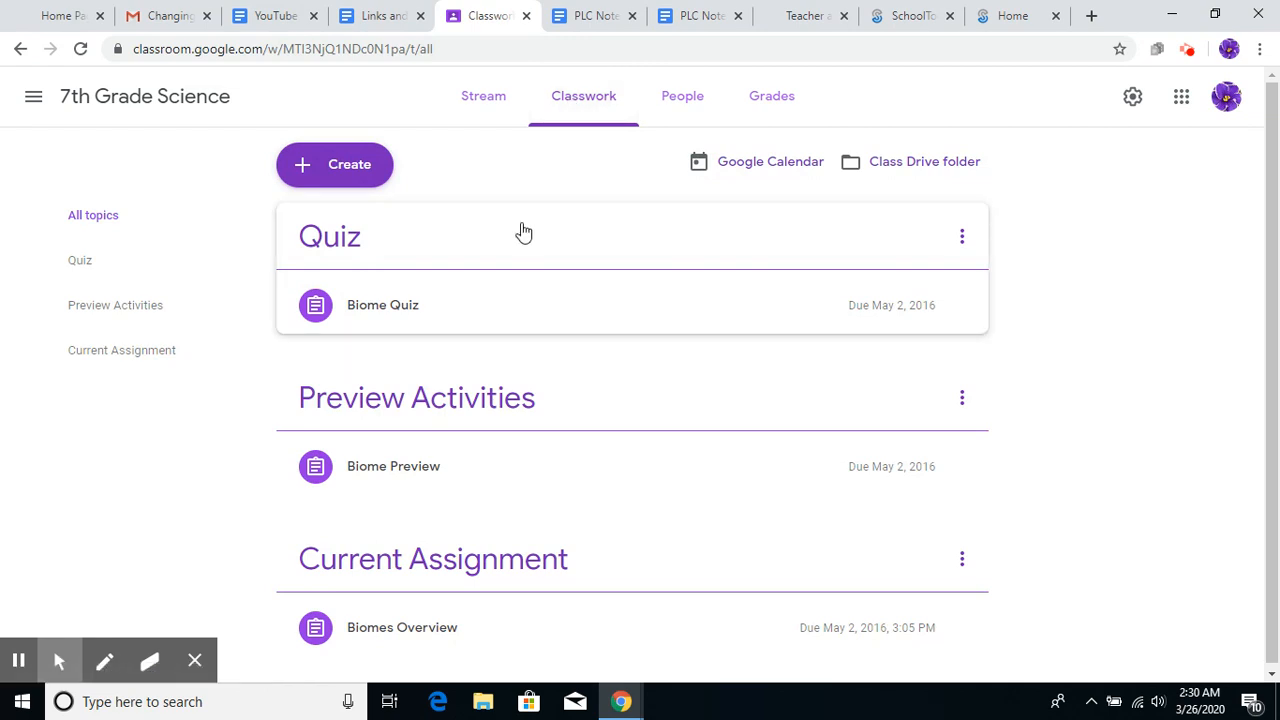
# Step: Delete the Quiz topic from the Classwork page while keeping its Biome Quiz assignment
pyautogui.click(961, 245)
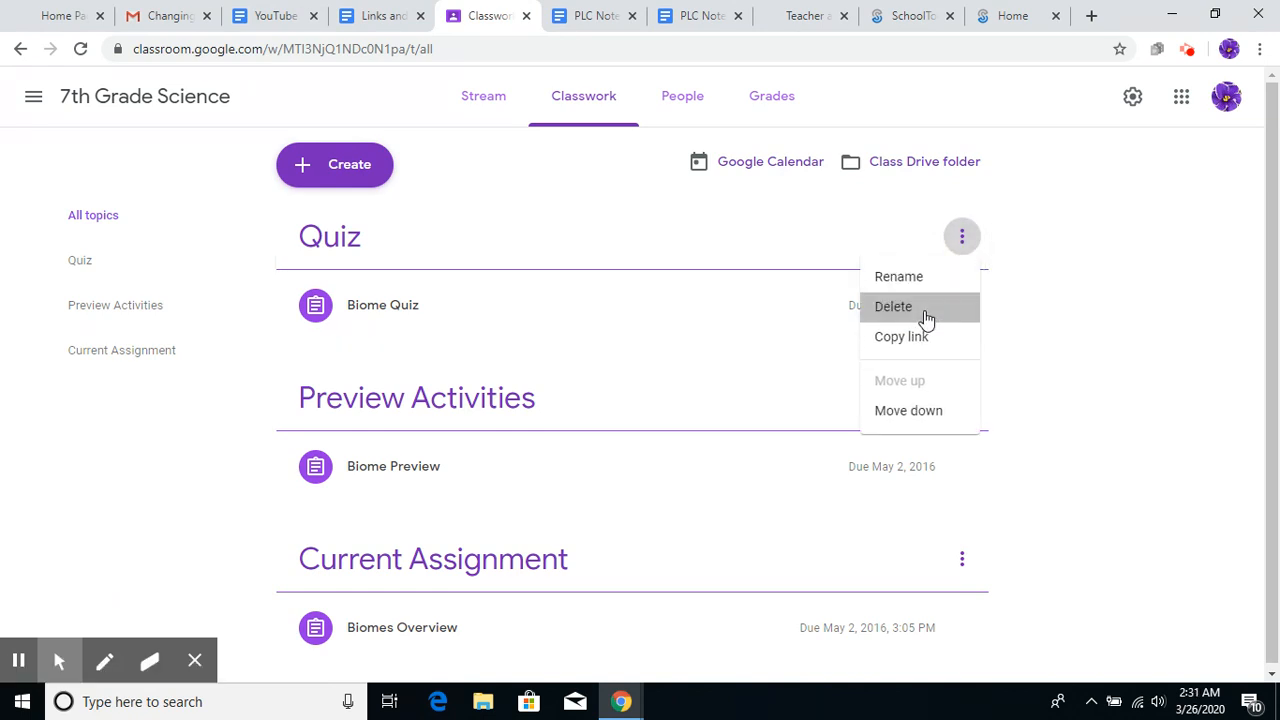
pyautogui.click(924, 310)
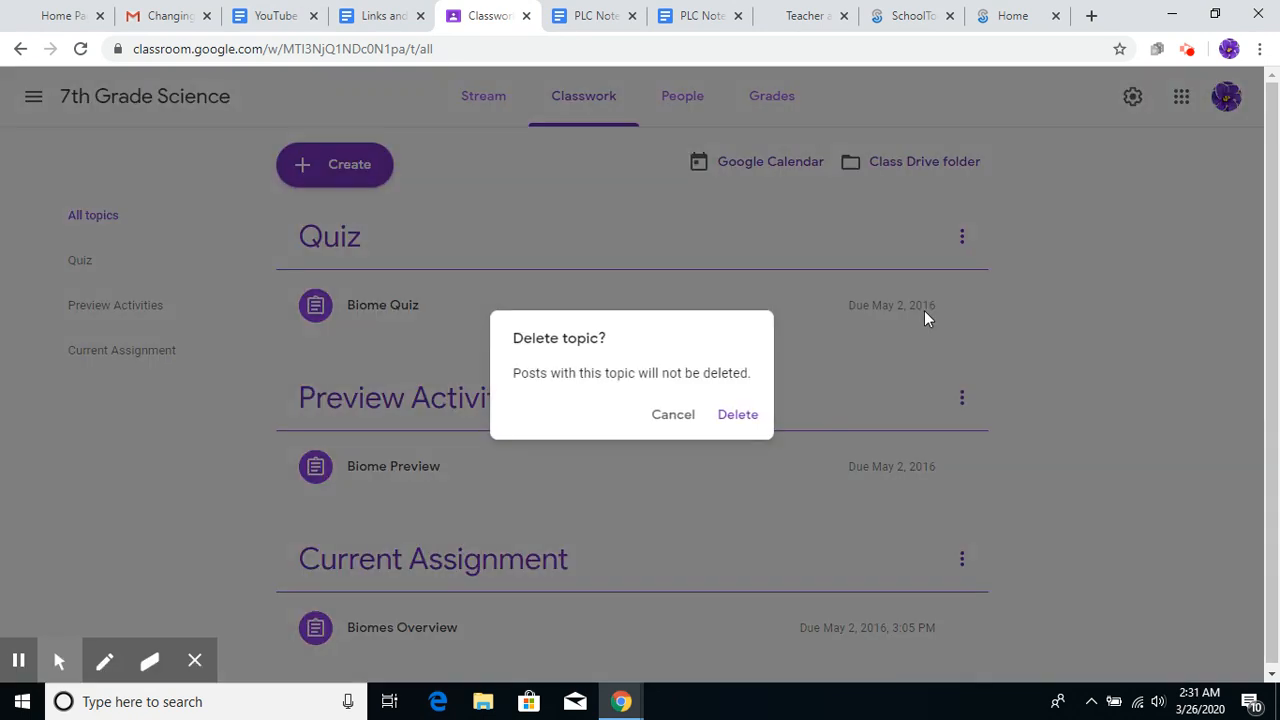
pyautogui.click(750, 414)
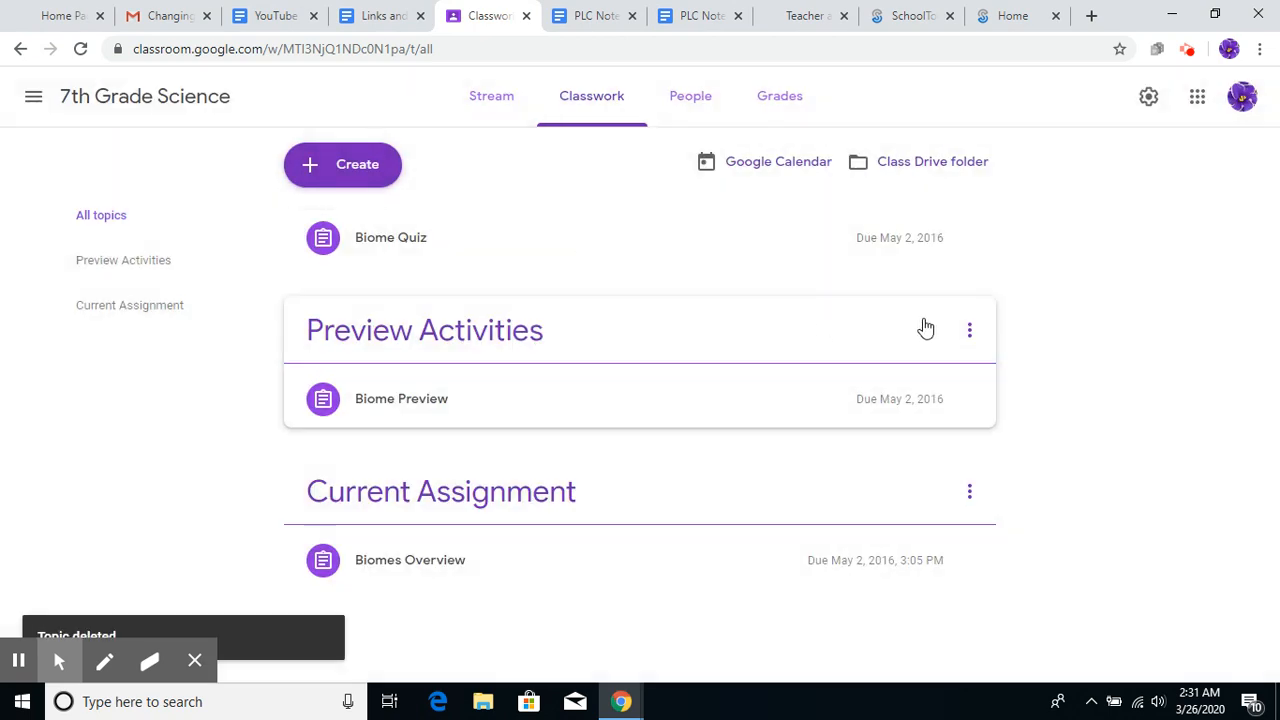
# Step: Open the options of the Preview Activities topic on the Classwork page
pyautogui.click(970, 333)
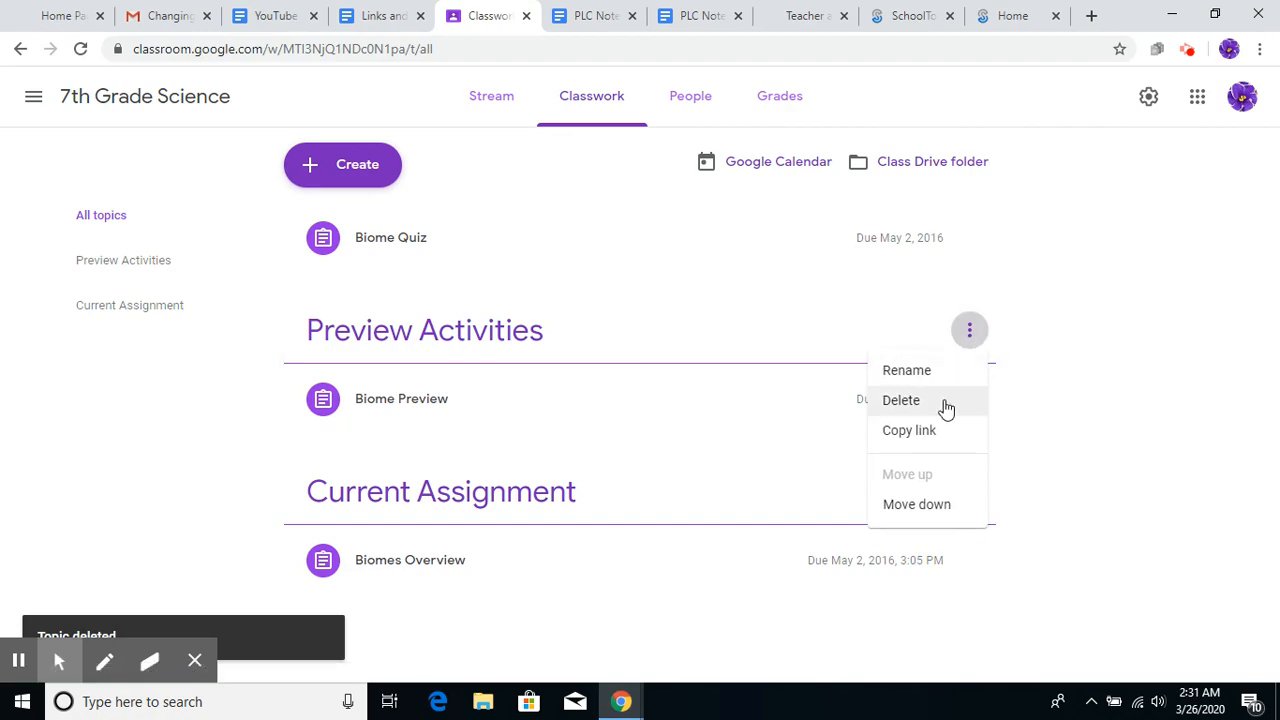